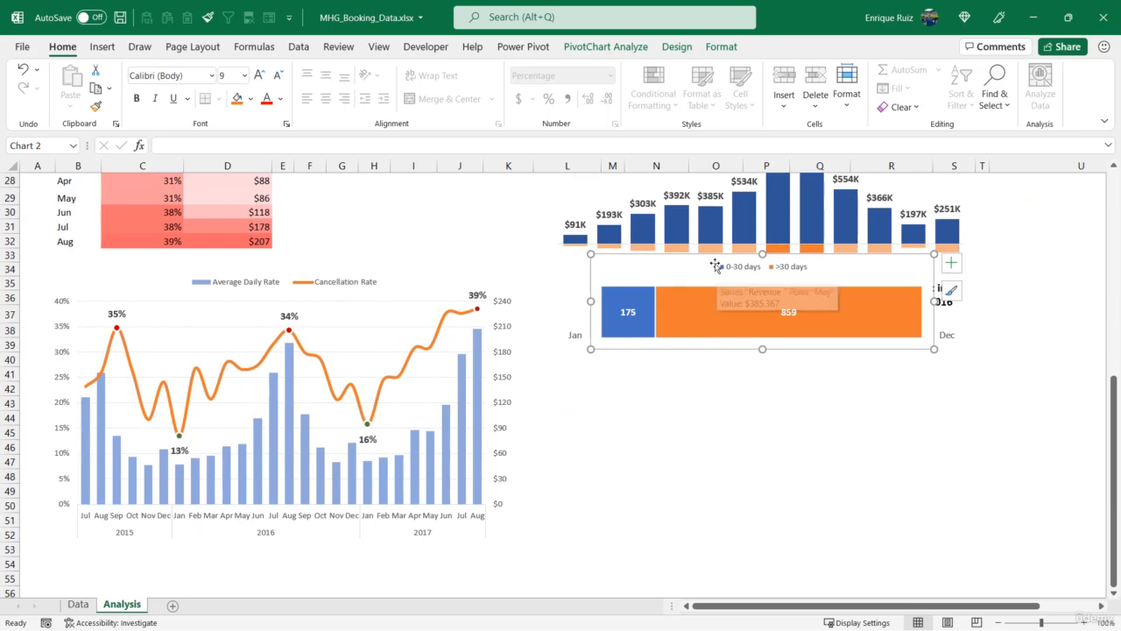
Move the lead-time cancellations bar chart below the monthly revenue chart and auto-fit the width of column S.
left_click_drag(710, 255, 753, 409)
scroll(801, 360, "up", 9)
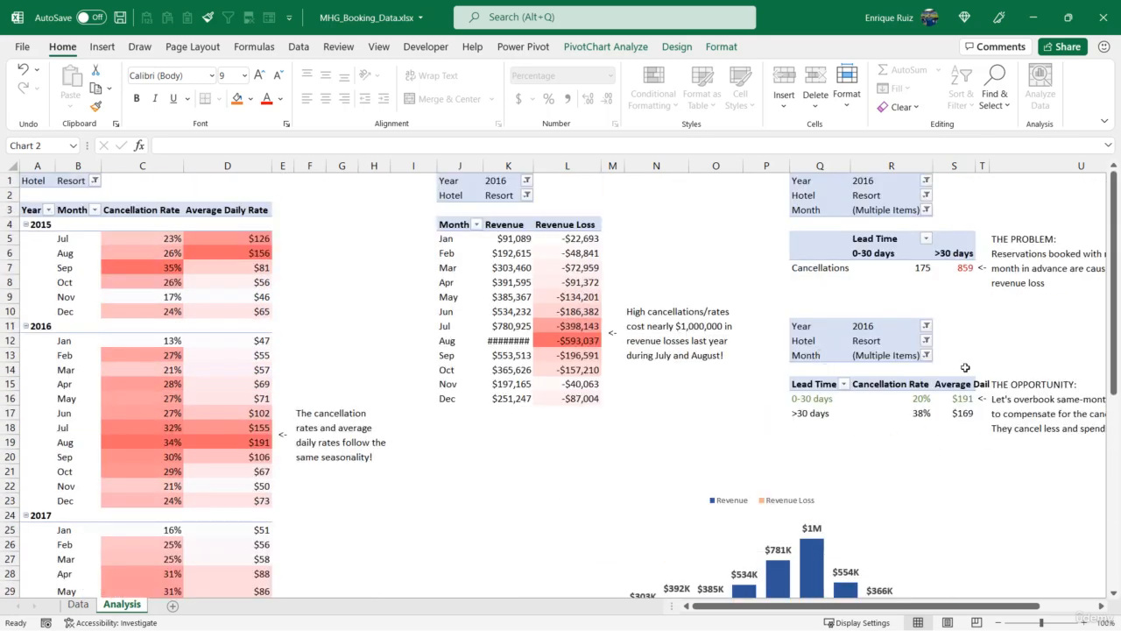
double_click(976, 165)
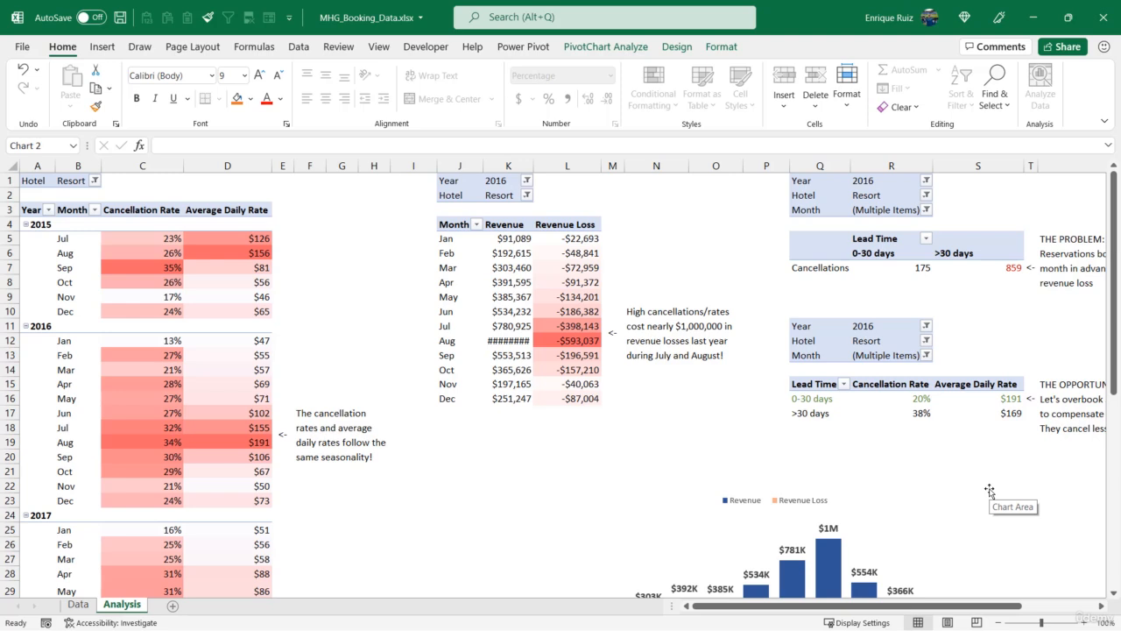
left_click_drag(794, 384, 902, 413)
left_click(102, 47)
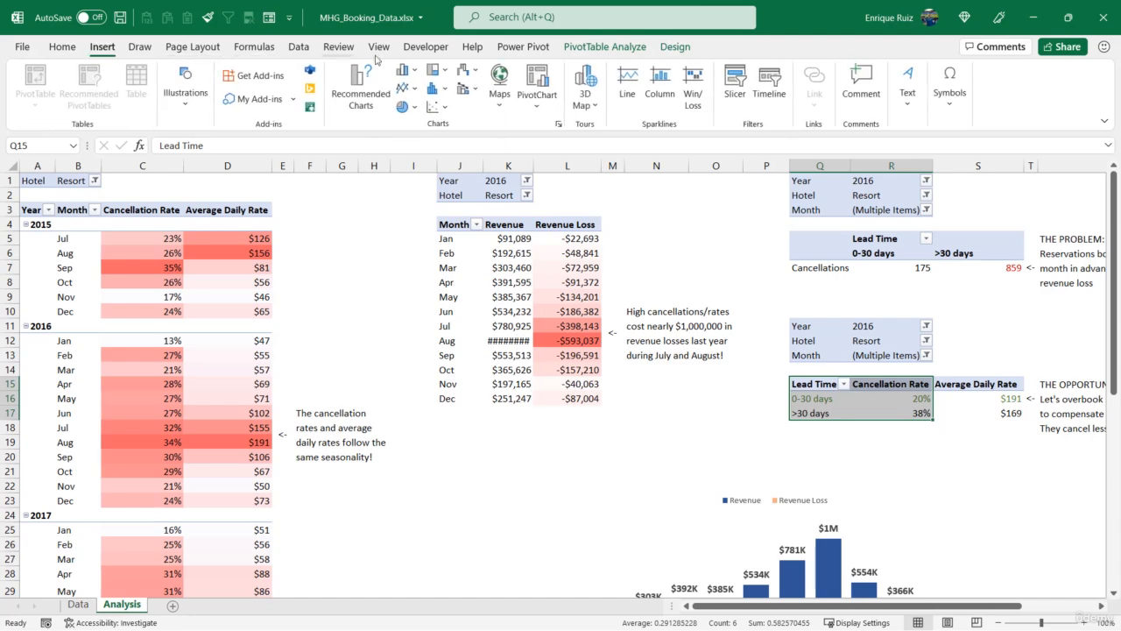
left_click(405, 69)
left_click(415, 261)
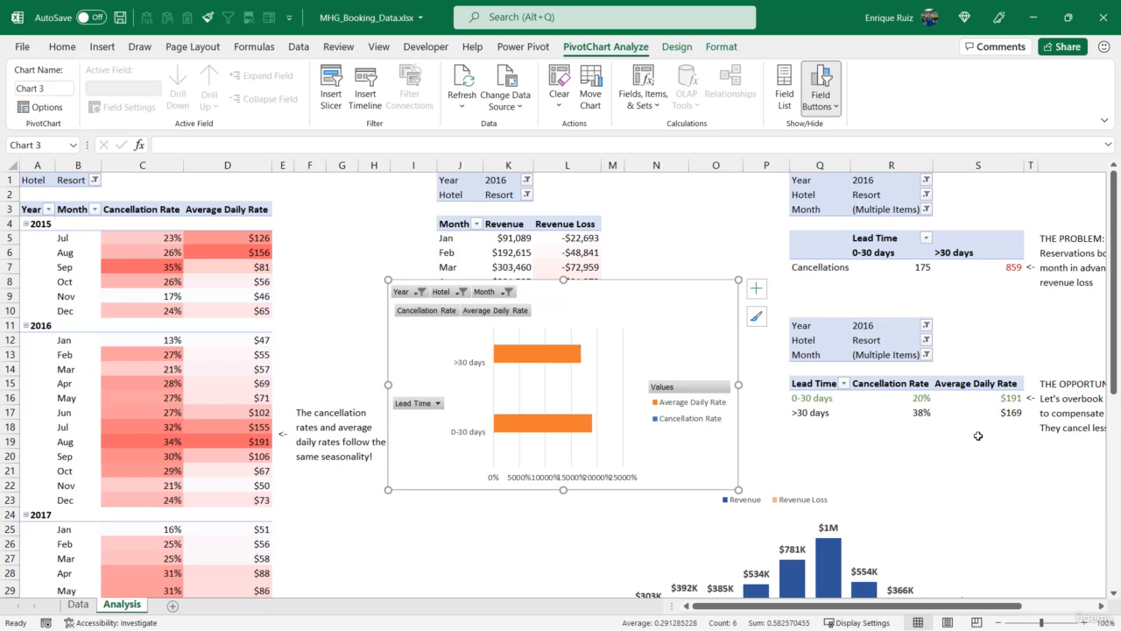
key("Delete")
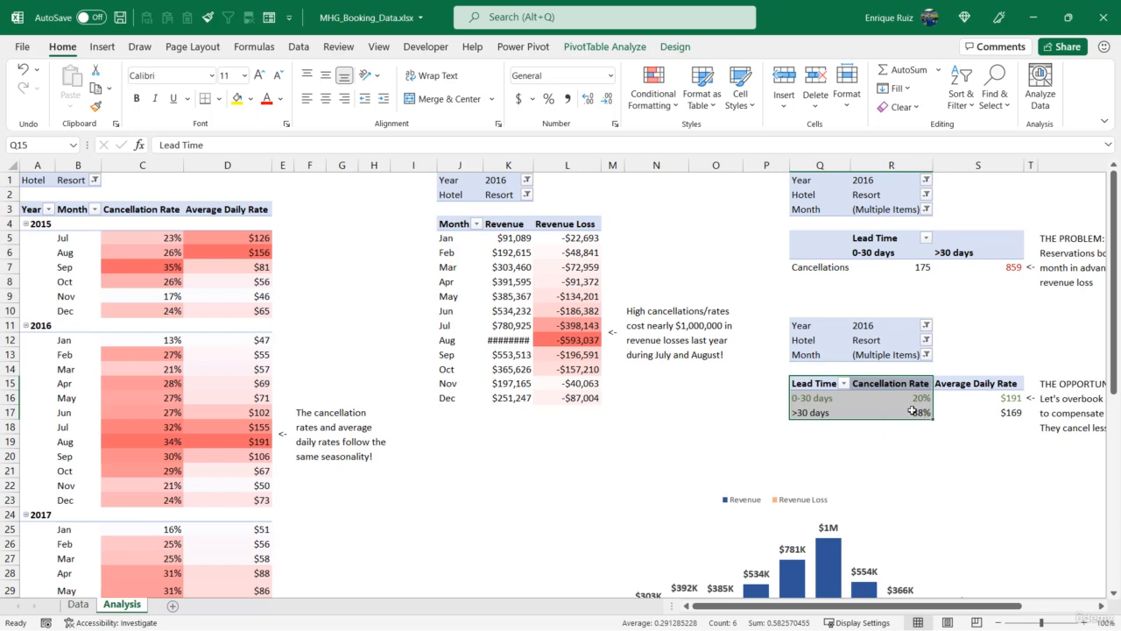
Insert a blank 2-D clustered bar chart with empty cell N4 selected, outside the pivot tables.
left_click(663, 230)
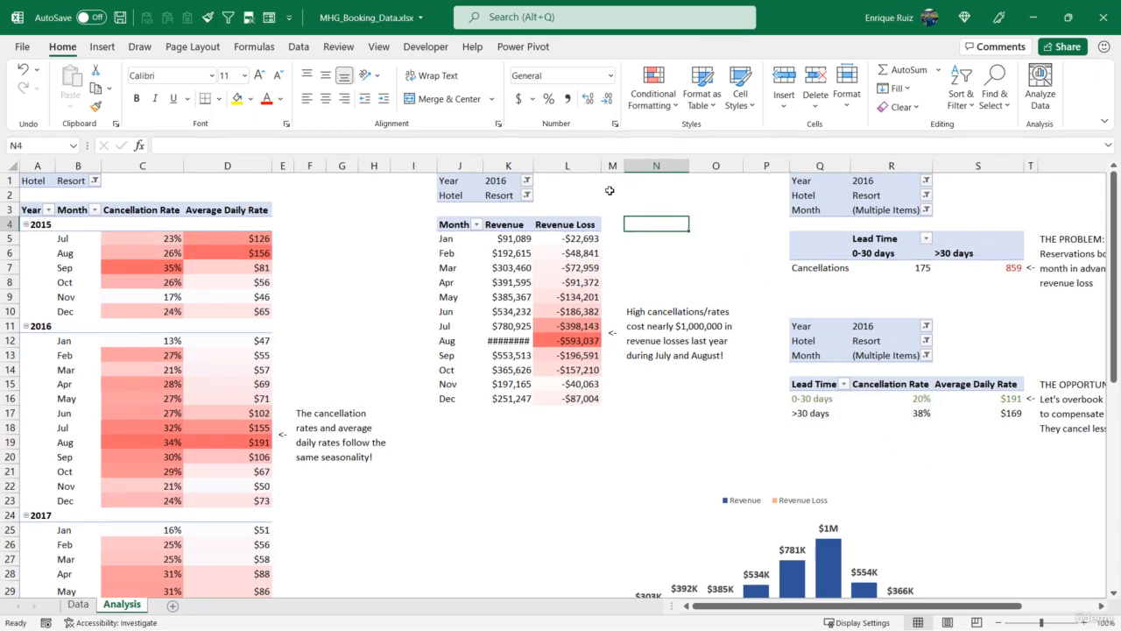
left_click(102, 46)
left_click(407, 70)
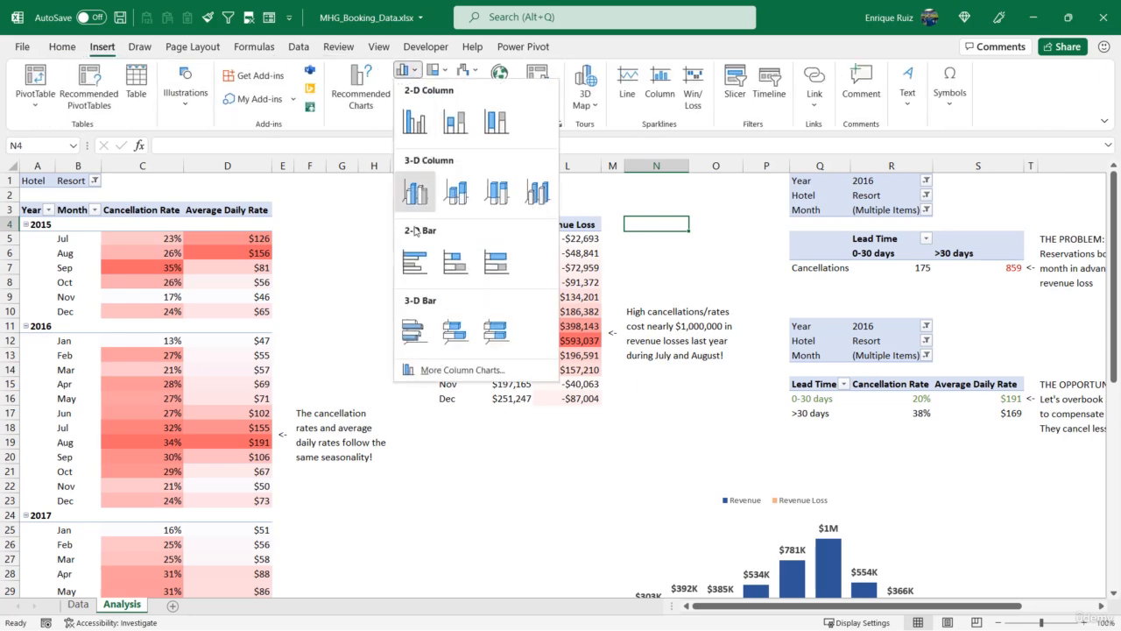
left_click(410, 262)
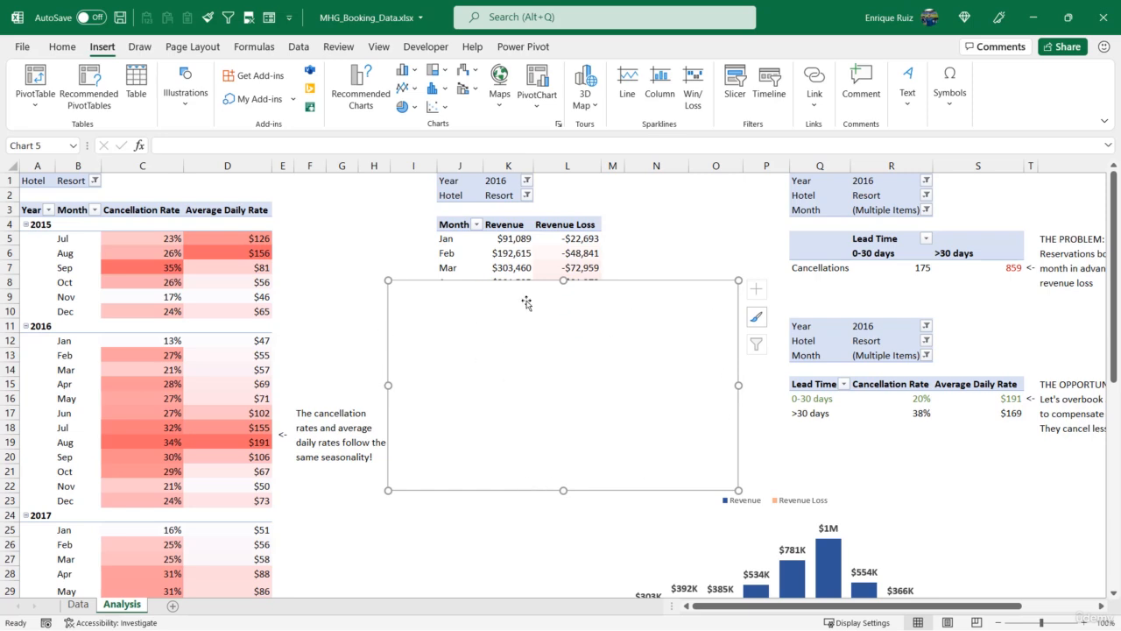
Add a data series to the blank chart, named from cell R15 with values from R16:R17.
left_click(550, 325)
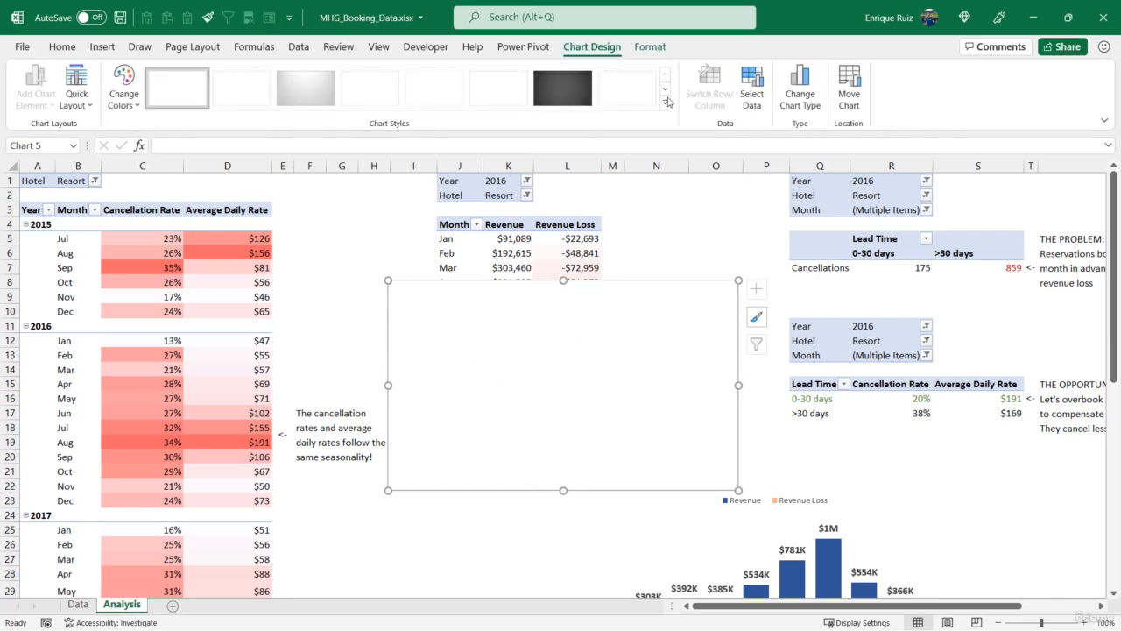
left_click(752, 87)
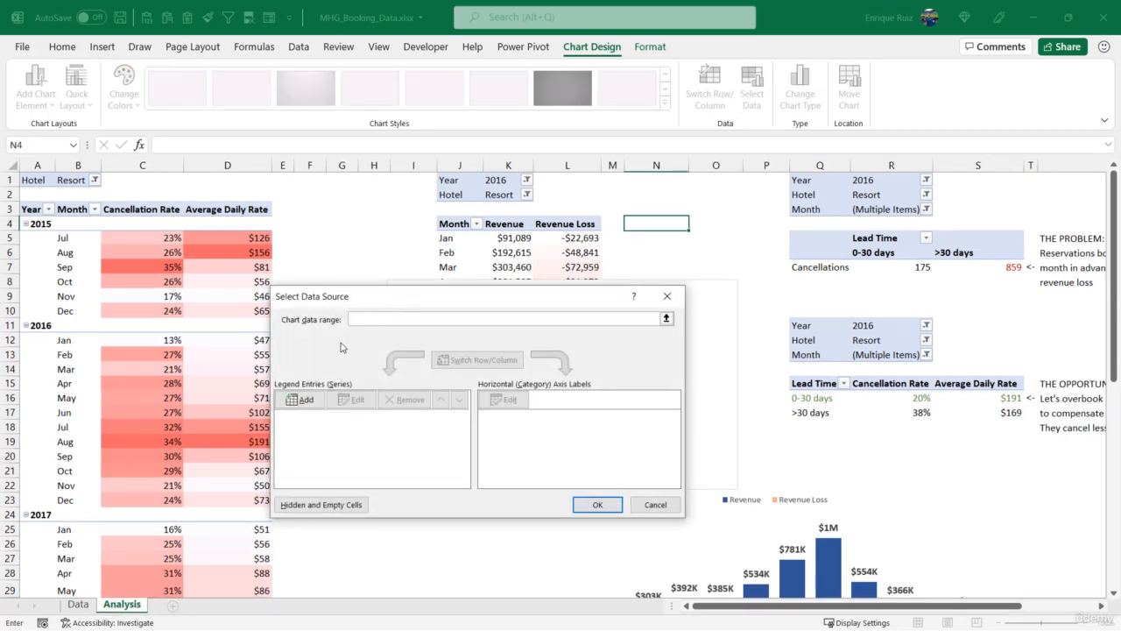
left_click(302, 400)
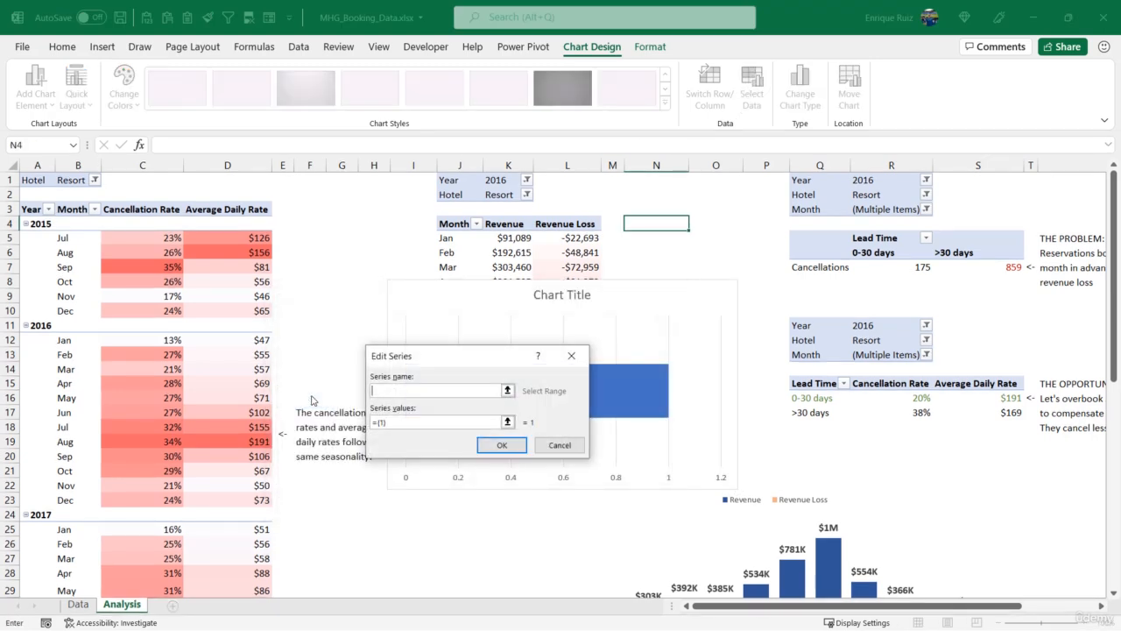
left_click(885, 383)
left_click(498, 423)
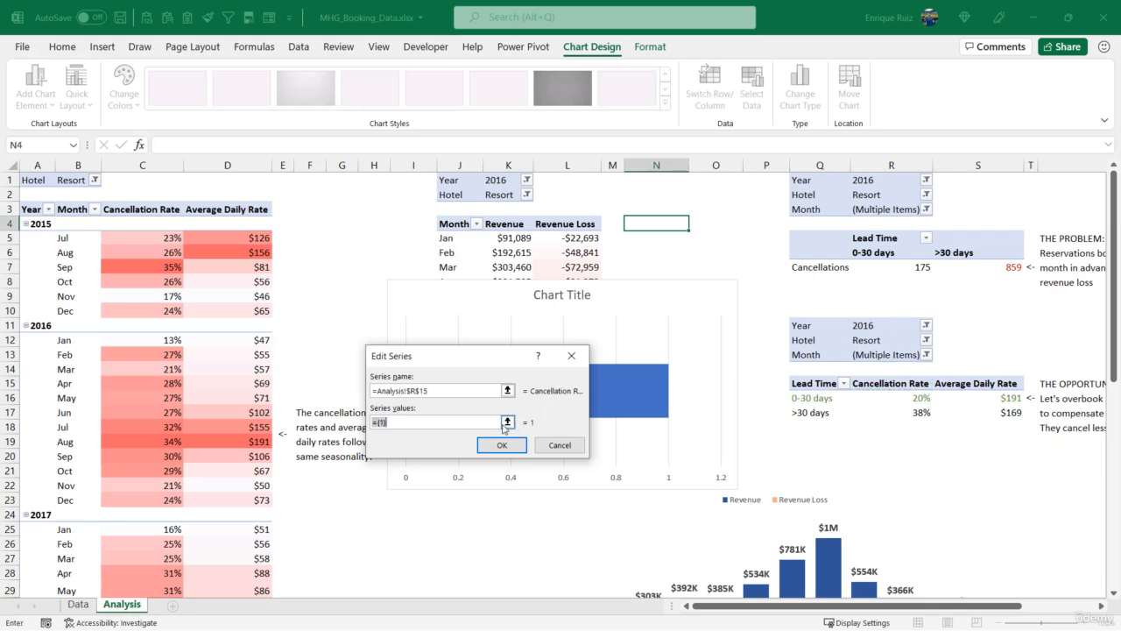
left_click(506, 422)
left_click_drag(880, 395, 880, 412)
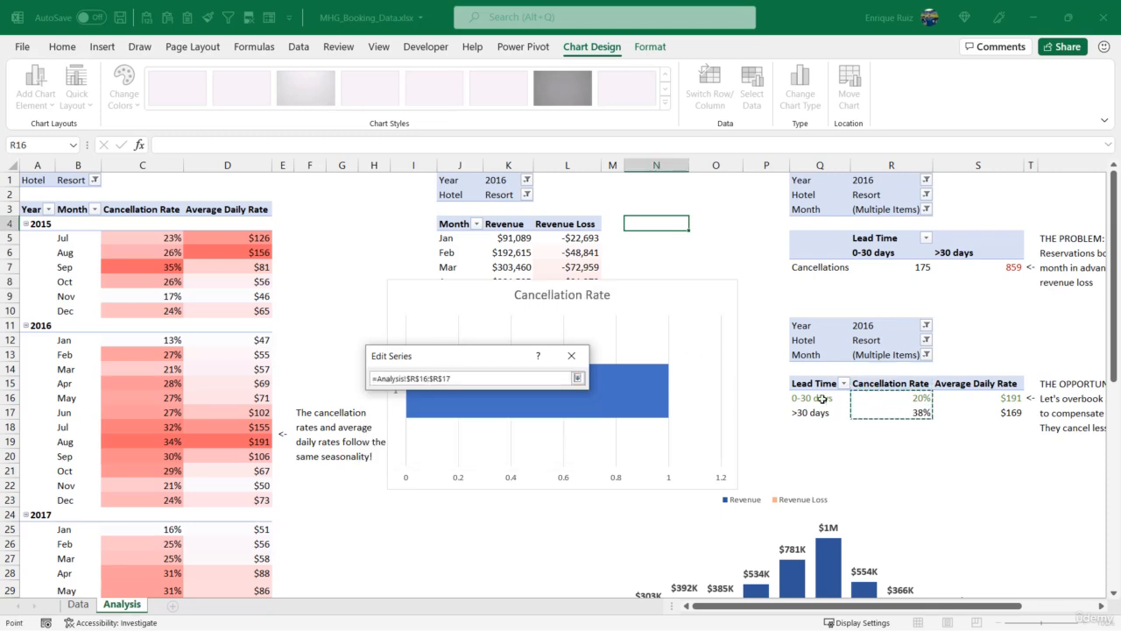
left_click(577, 377)
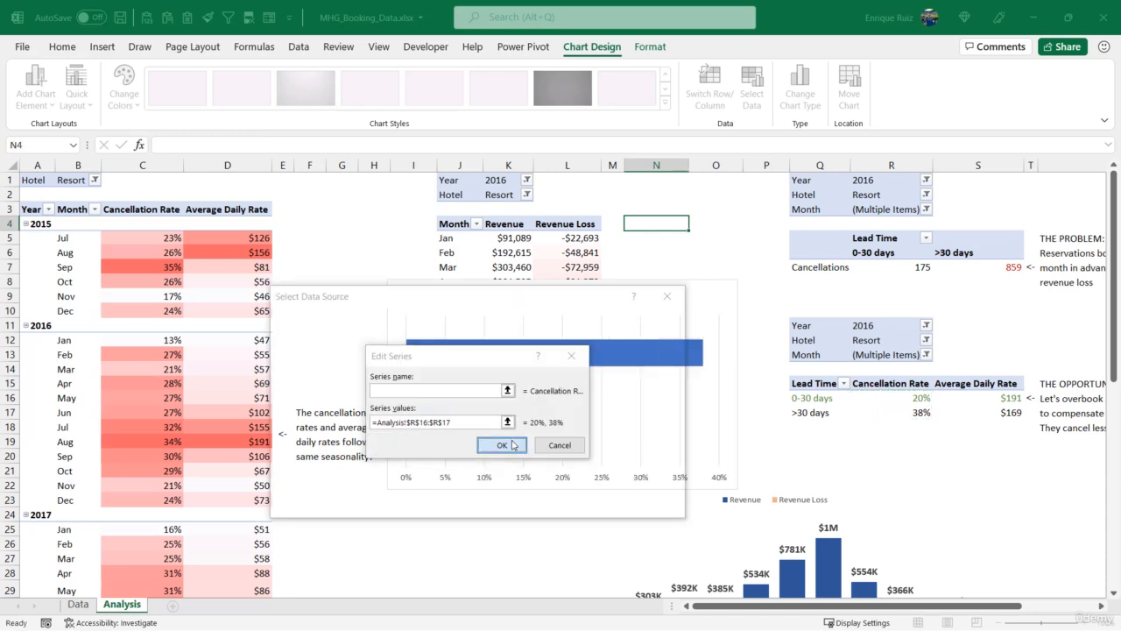
left_click(511, 445)
Set the chart's category axis labels to the lead times in Q16:Q17 and apply the data source.
left_click(508, 399)
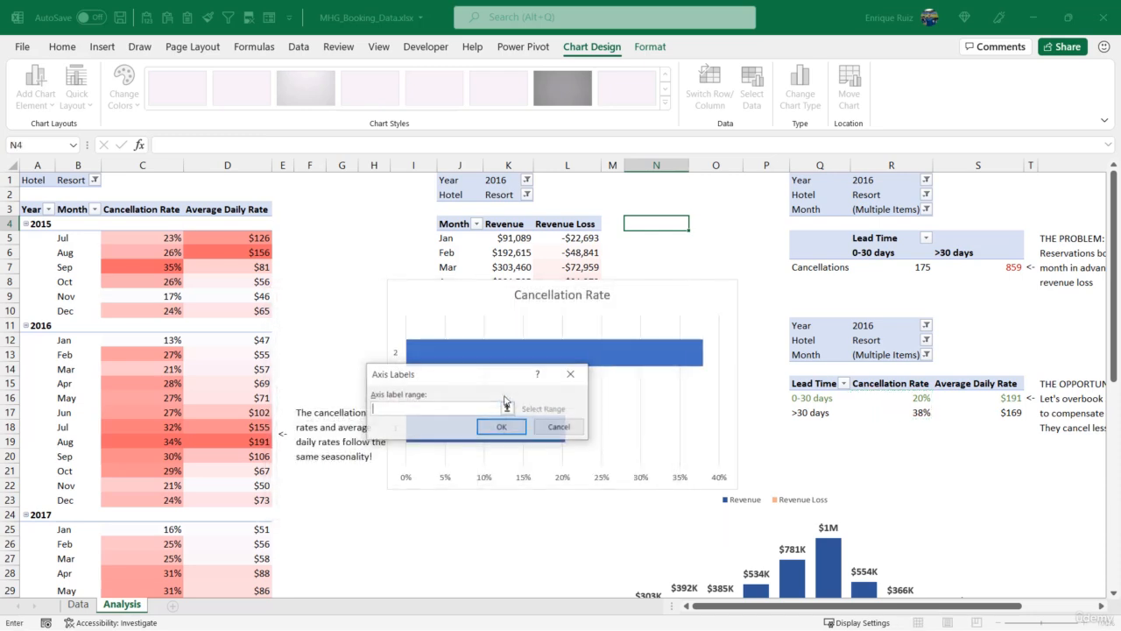
left_click_drag(821, 396, 810, 411)
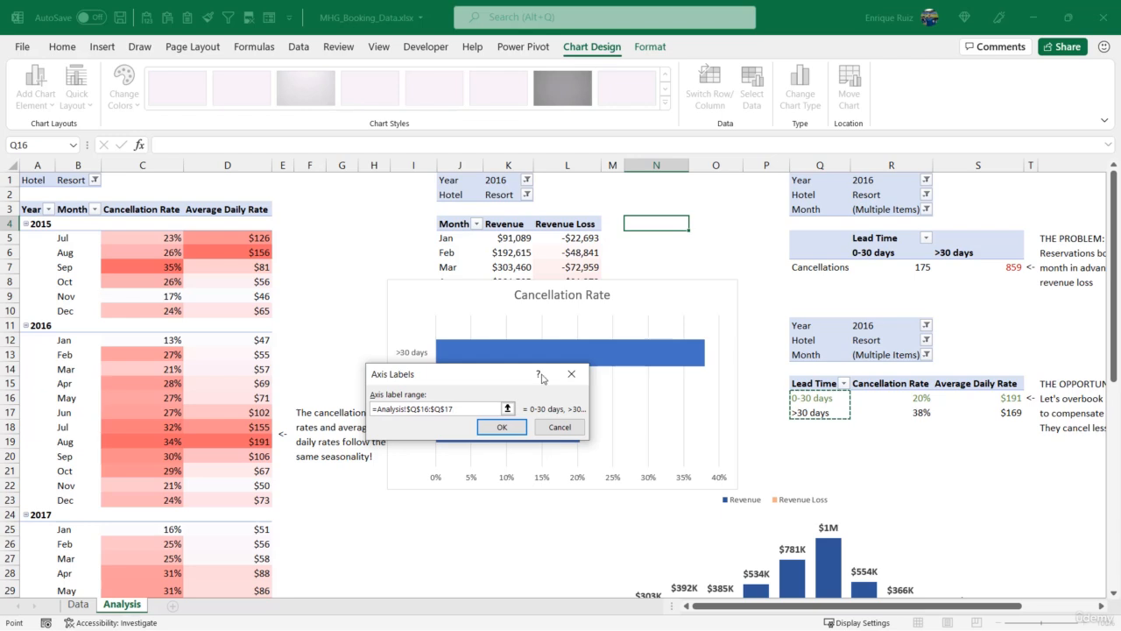
left_click(501, 426)
left_click(598, 504)
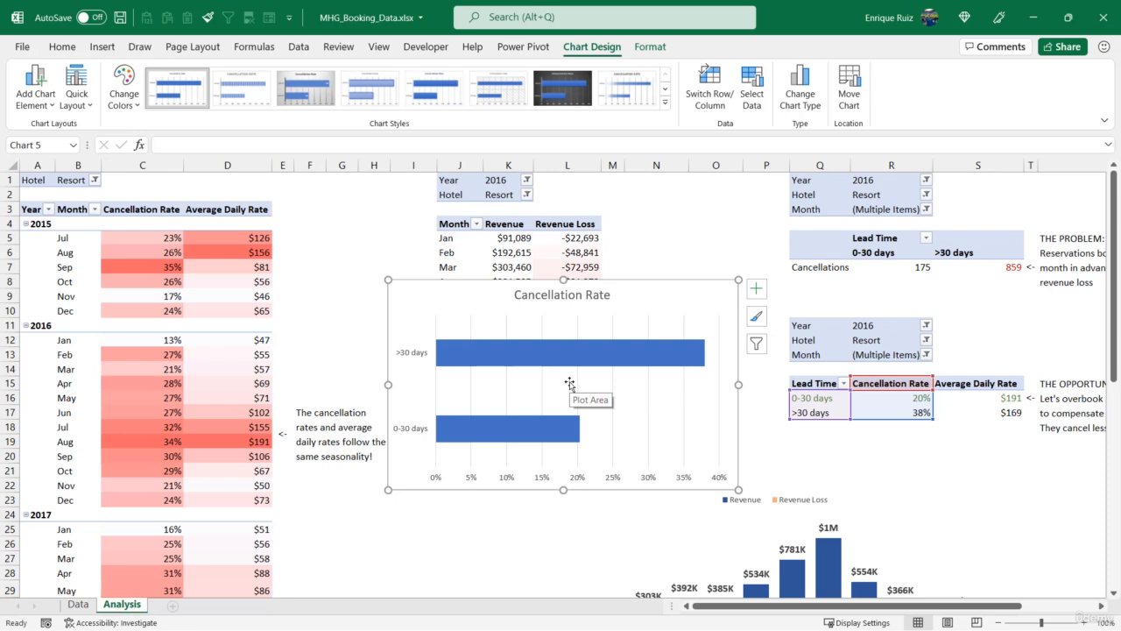
Set the gap width of the cancellation rate bars to 50%.
left_click(575, 355)
right_click(575, 354)
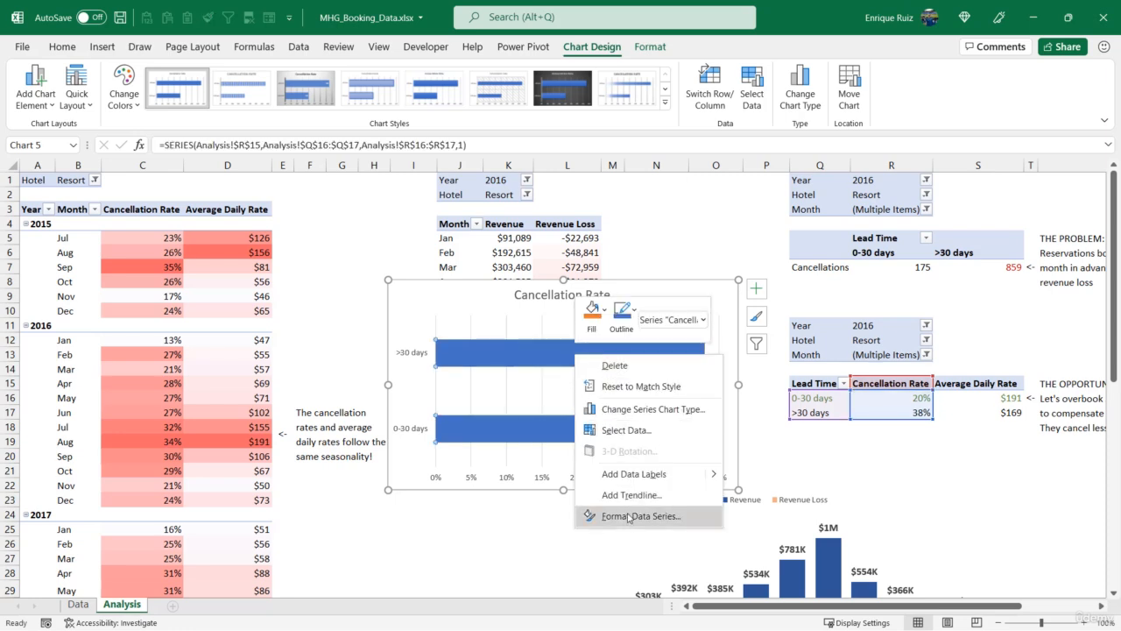
left_click(631, 515)
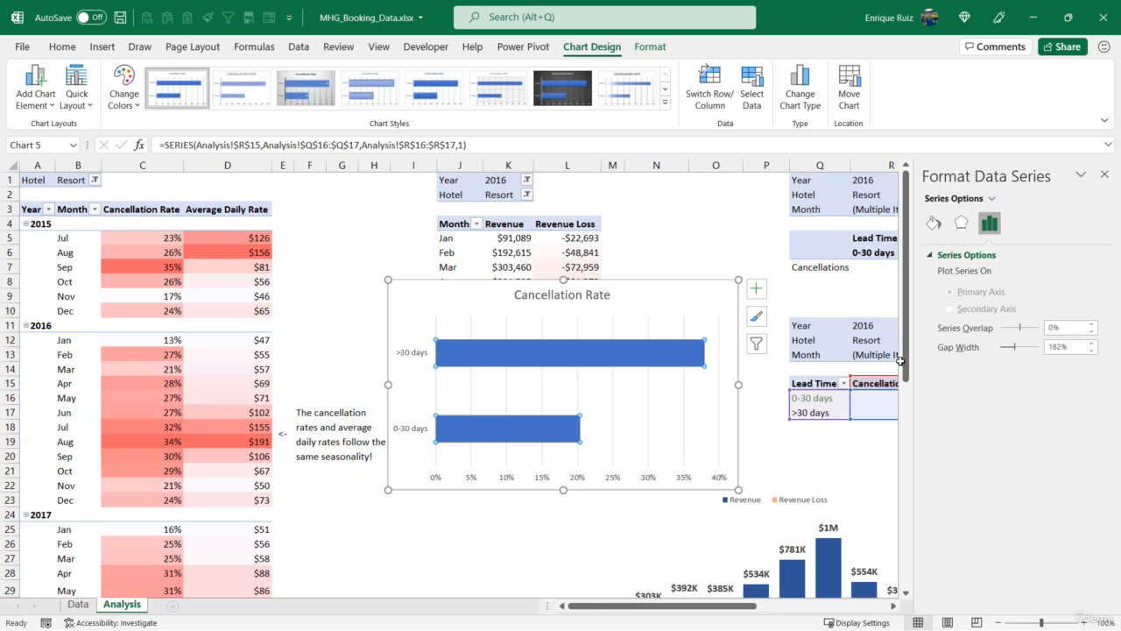
left_click_drag(1077, 347, 981, 351)
type("50")
key("Return")
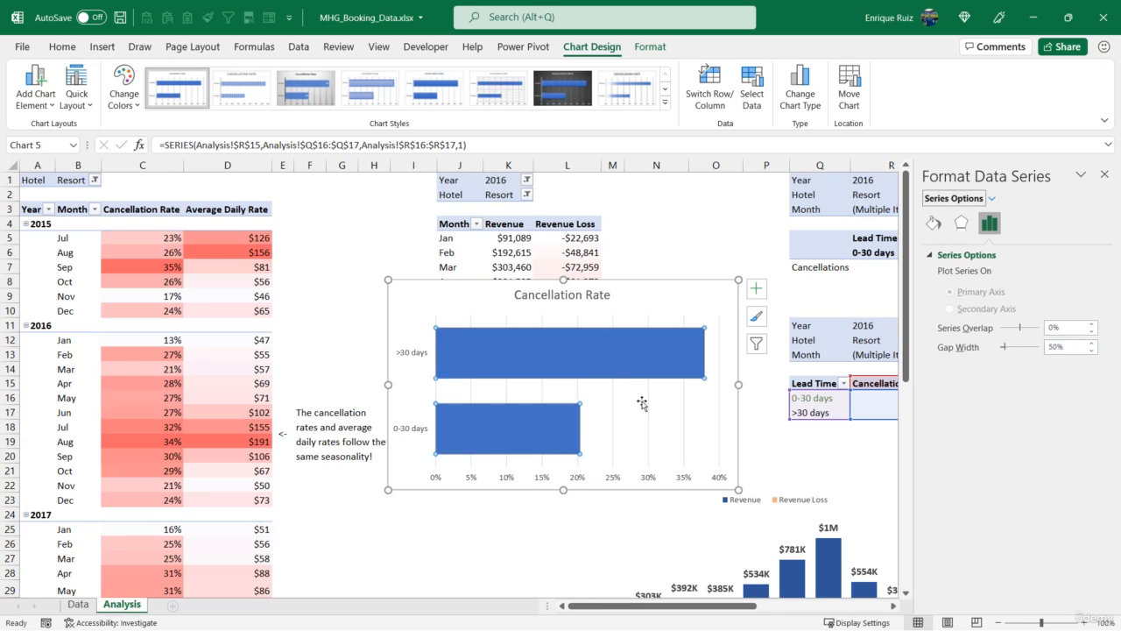
Add data labels to the cancellation rate bars and format them bold at 10.5 points.
right_click(646, 363)
mouse_move(775, 481)
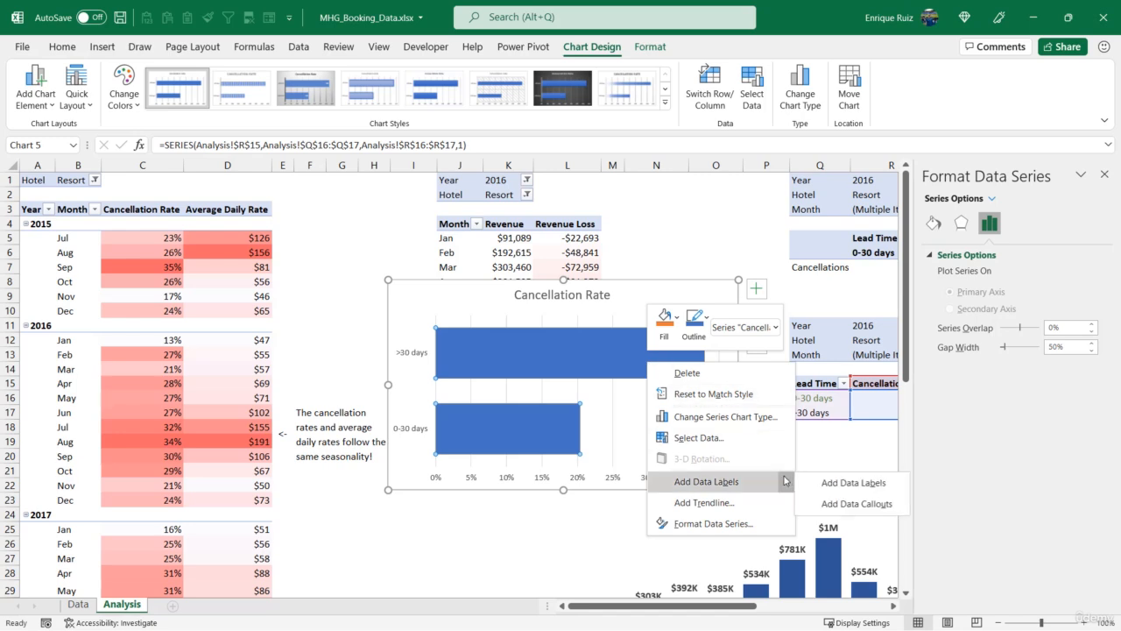
left_click(827, 482)
left_click(716, 353)
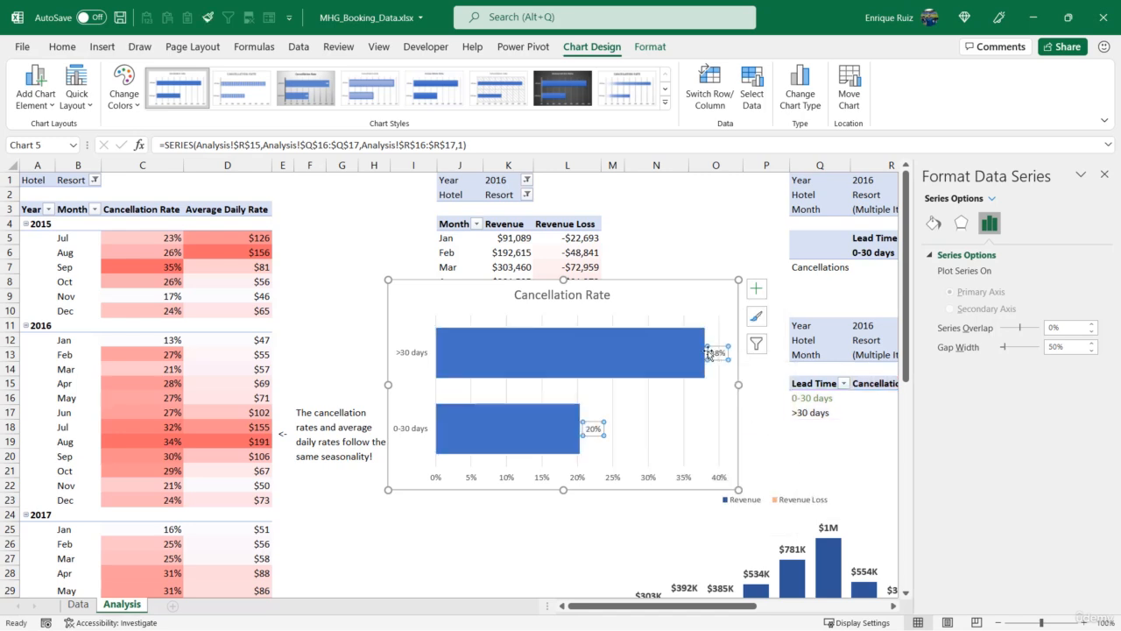
left_click(63, 46)
left_click(136, 98)
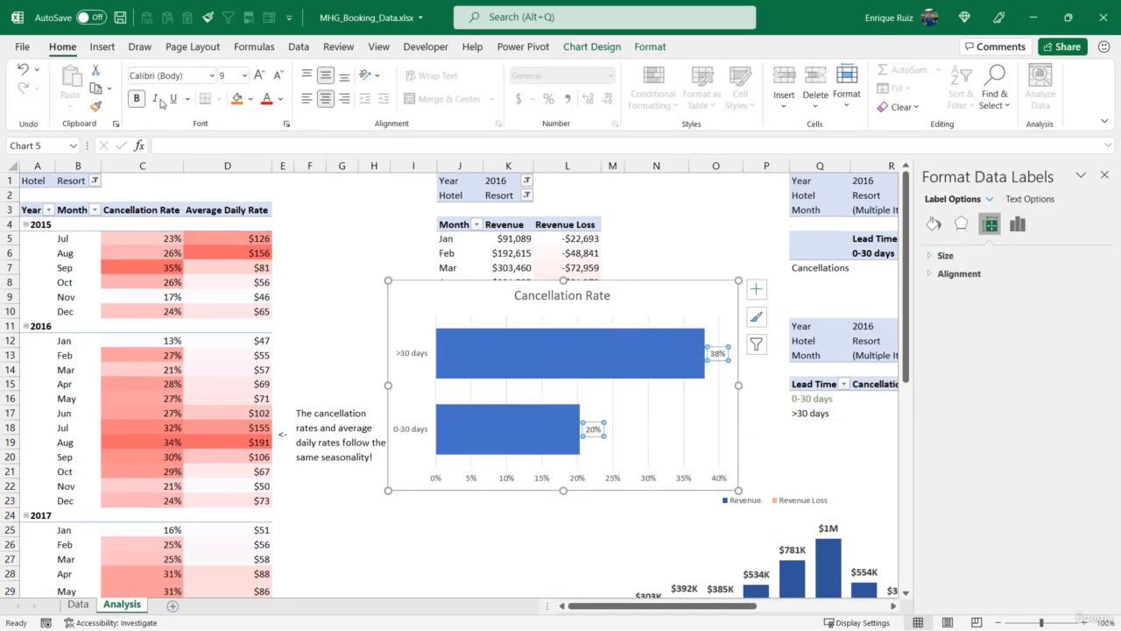
left_click(261, 77)
left_click(261, 77)
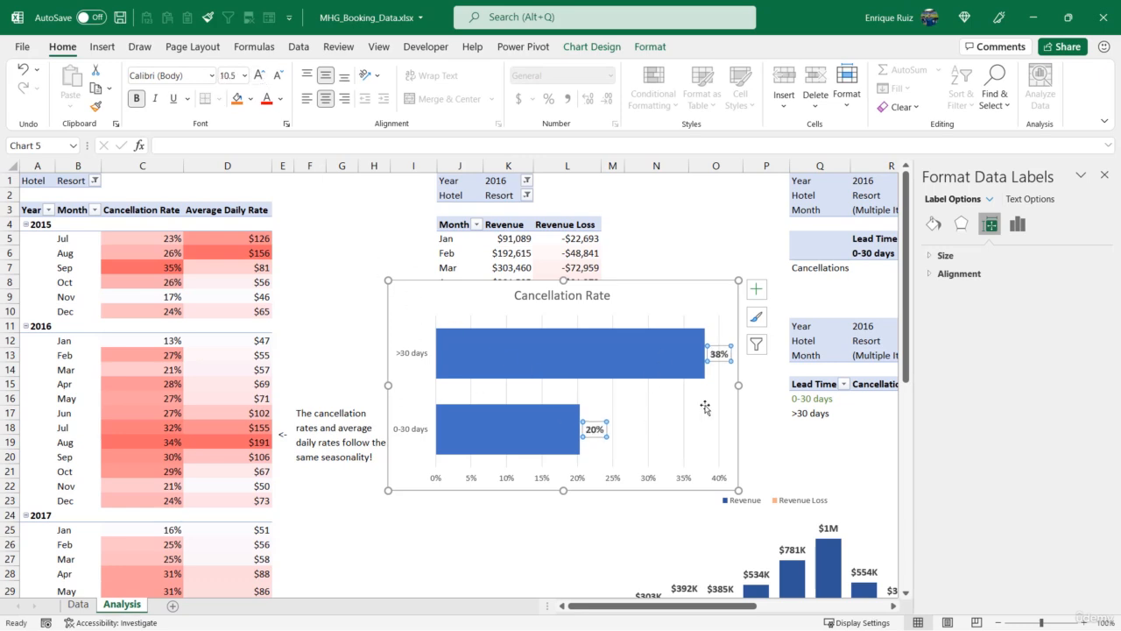
Delete the percentage axis, the gridlines and the title from the cancellation rate chart.
left_click(603, 479)
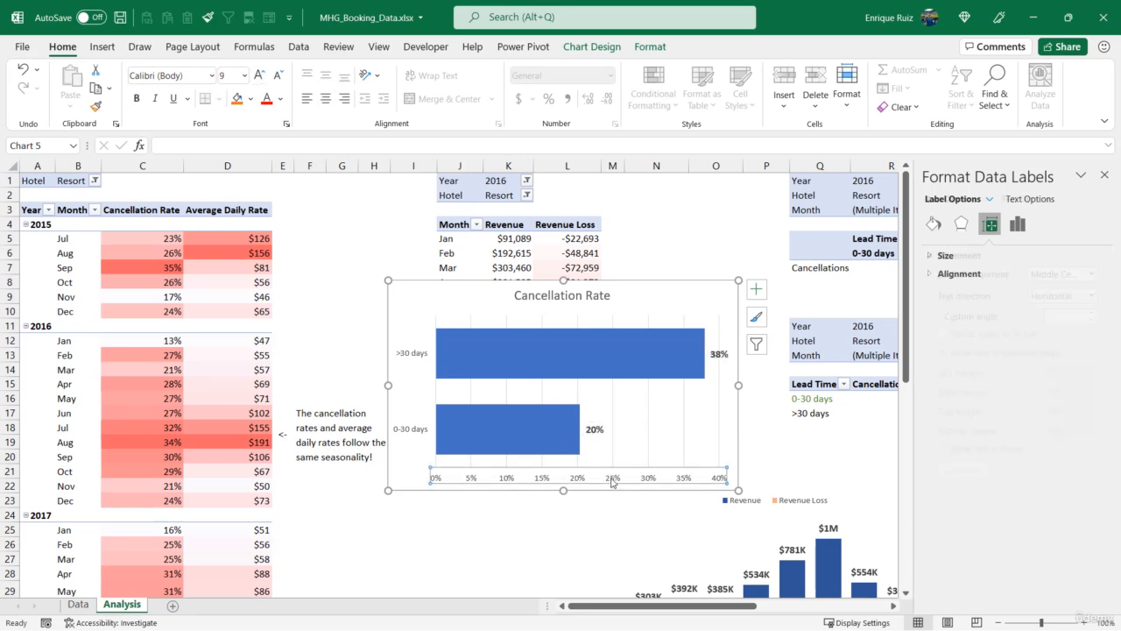
key("Delete")
left_click(648, 463)
key("Delete")
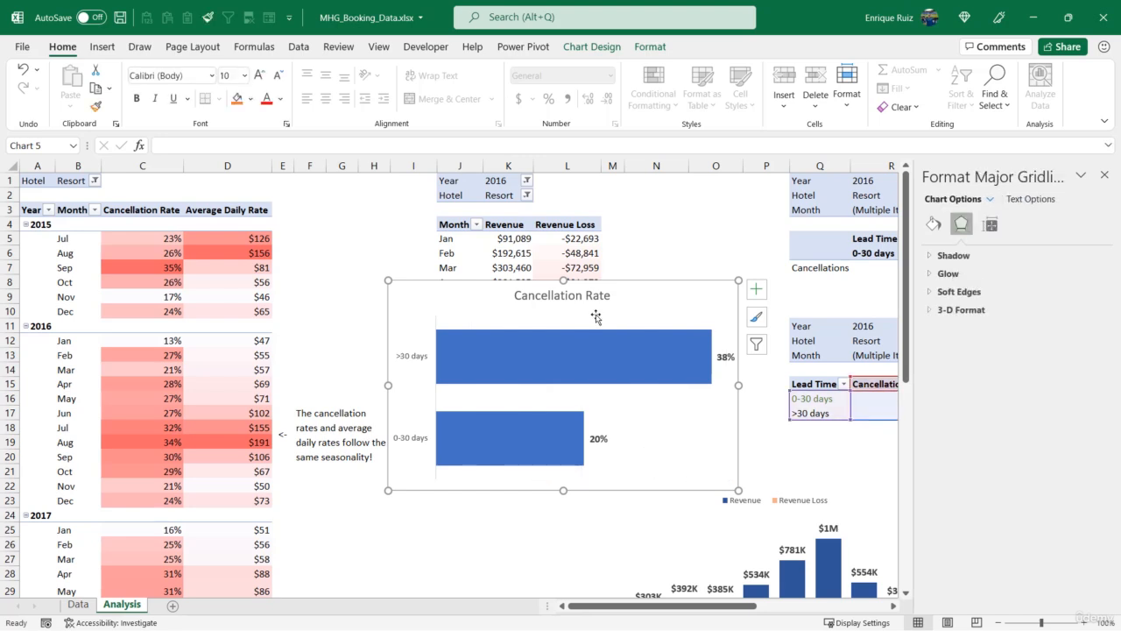
left_click(595, 299)
key("Delete")
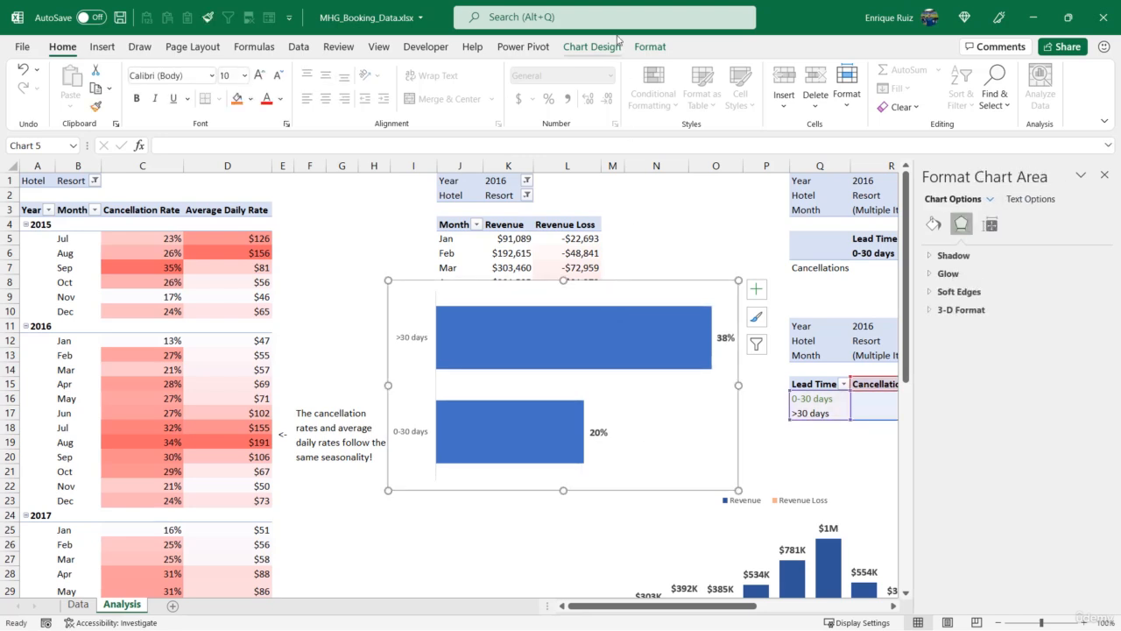
Remove the outline around the cancellation rate chart area.
left_click(650, 46)
left_click(415, 89)
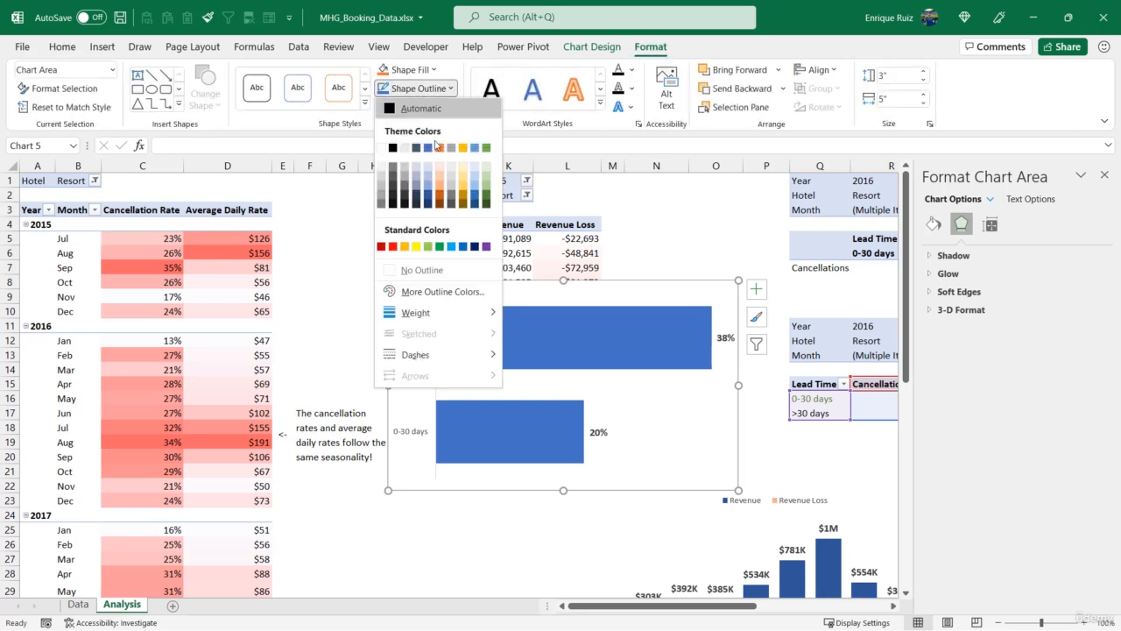
left_click(438, 269)
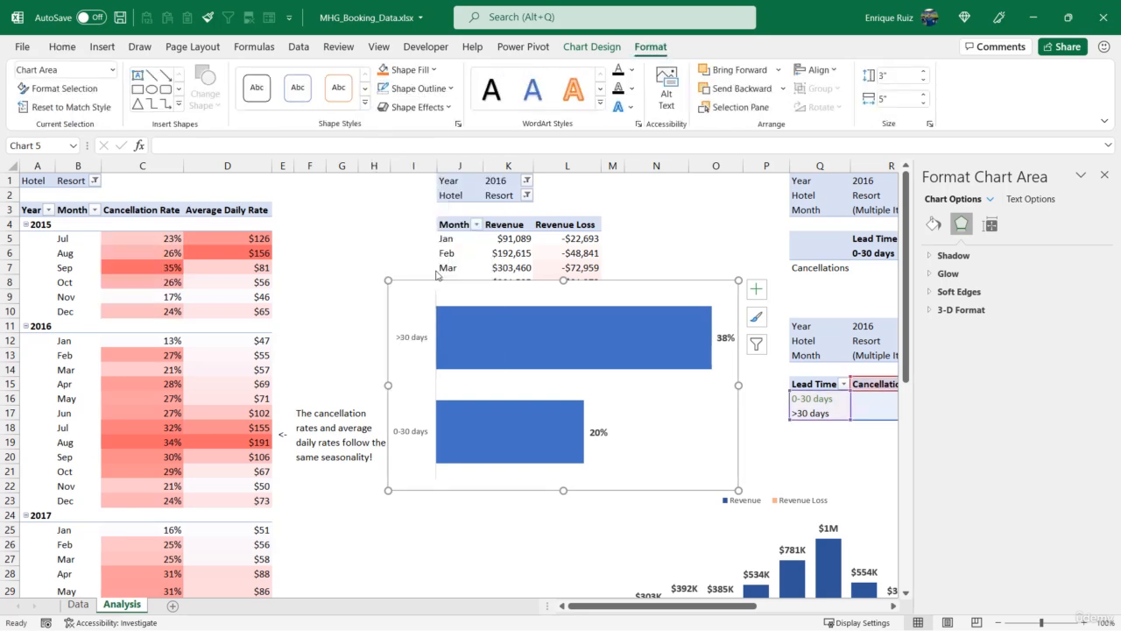
Increase the font size of the lead-time category labels to 10.5 points.
left_click(413, 337)
left_click(62, 46)
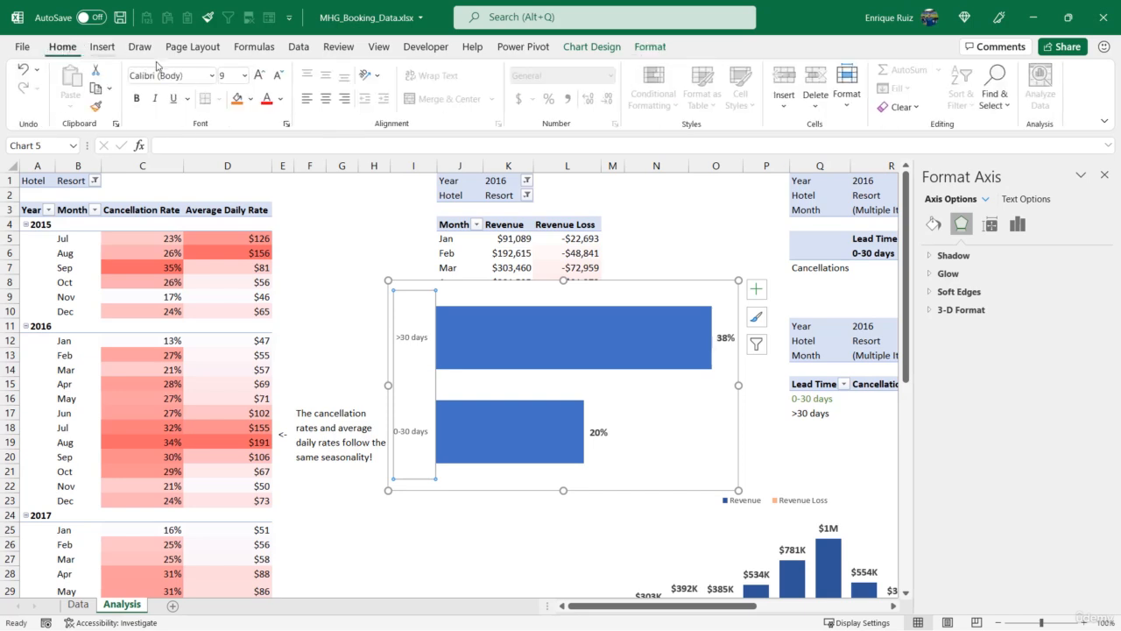
left_click(258, 76)
left_click(258, 76)
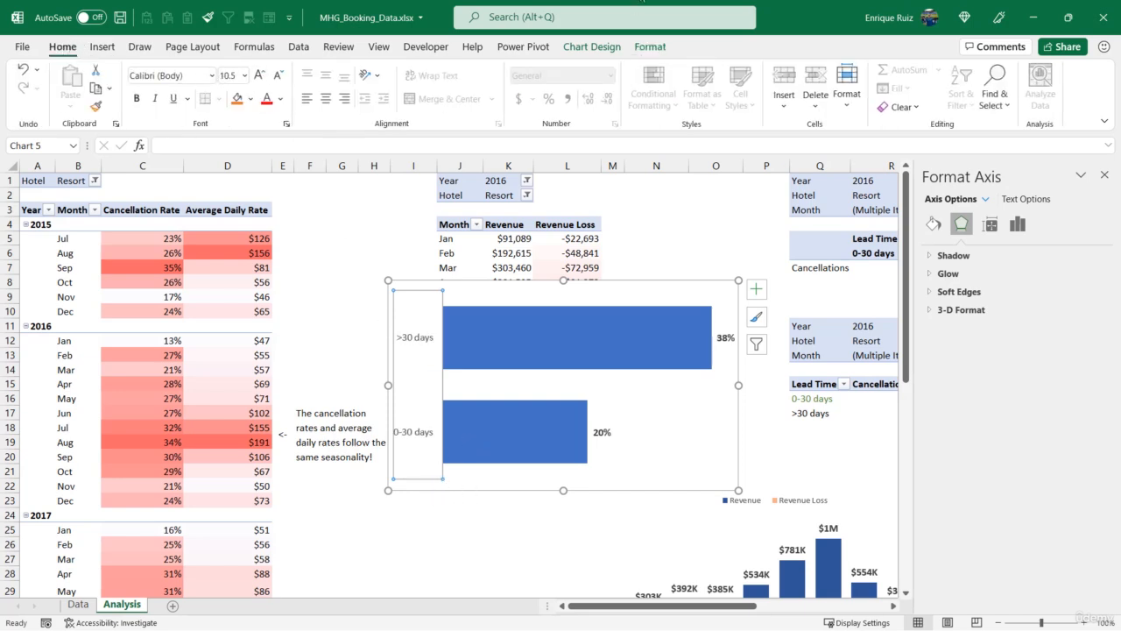
Add a horizontal axis title reading "Cancellation Rate" to the chart and move it beneath the start of the bars.
left_click(611, 53)
left_click(35, 87)
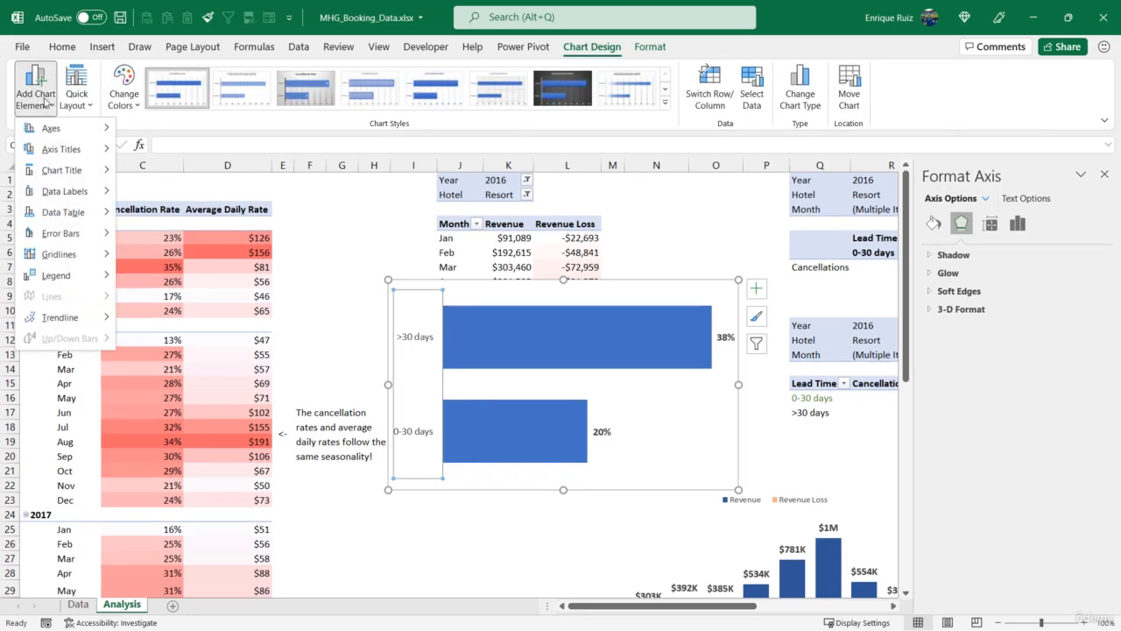
mouse_move(87, 149)
left_click(197, 155)
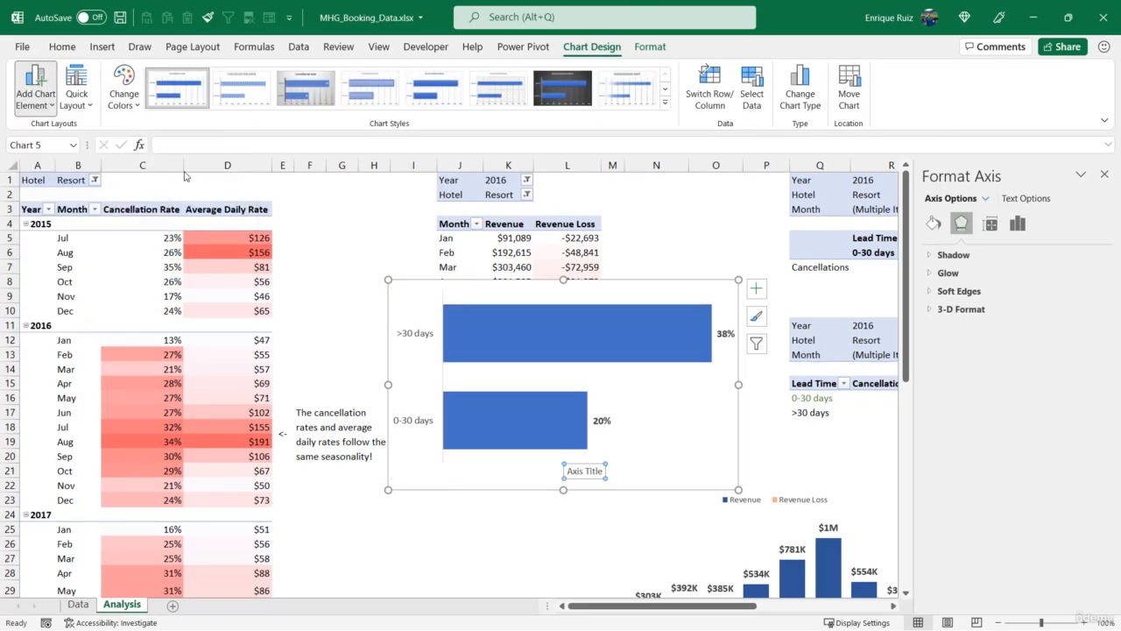
left_click_drag(568, 471, 631, 475)
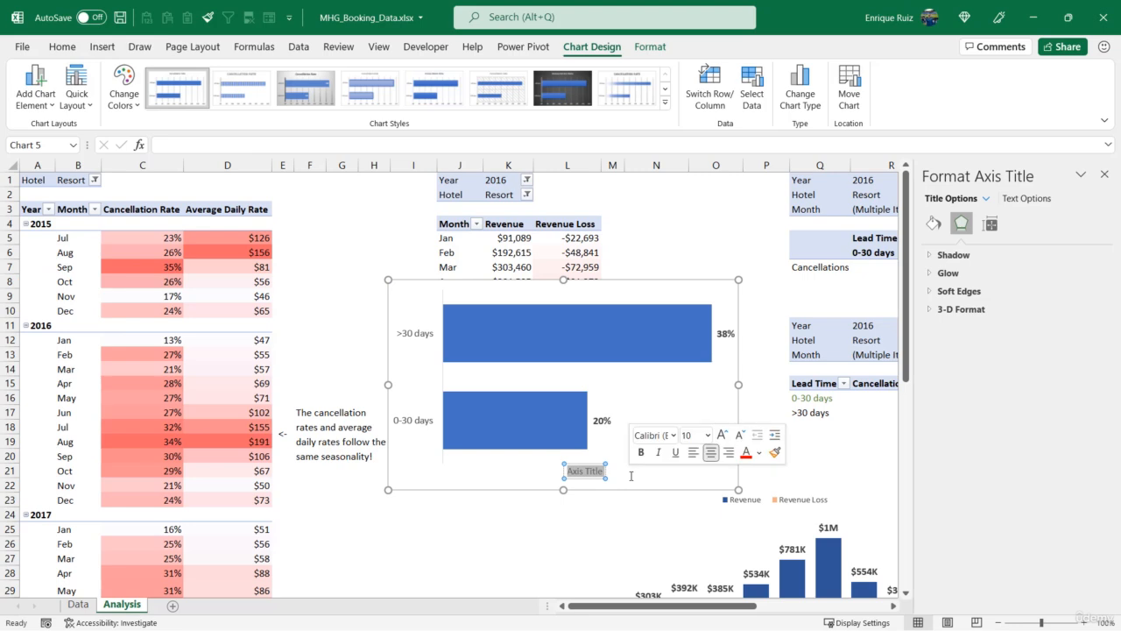
type("Cancellation R")
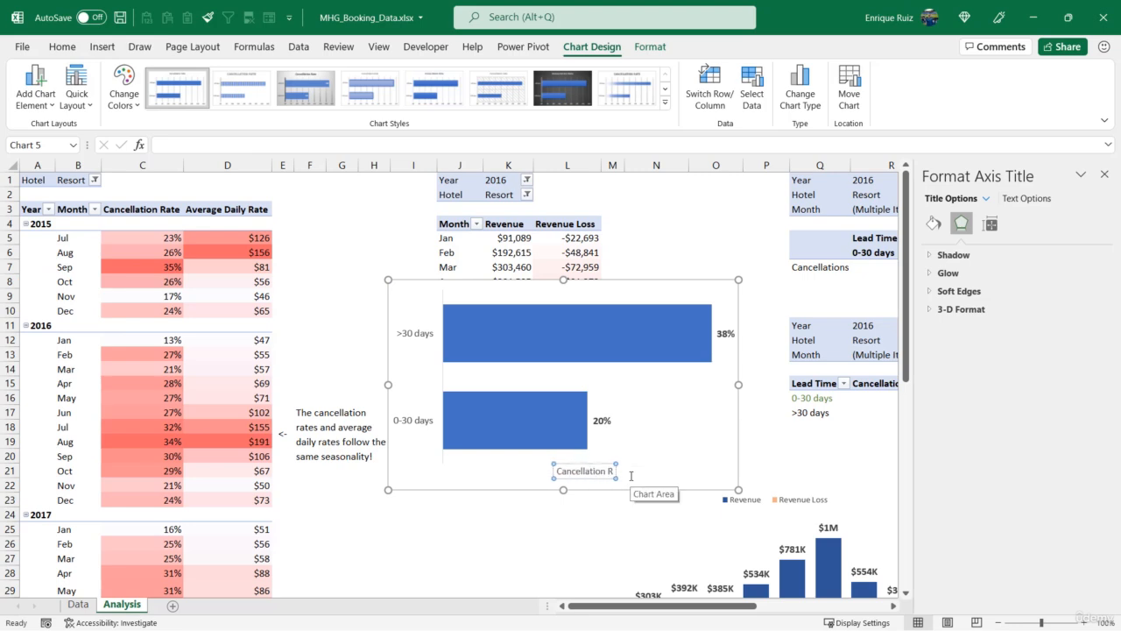
type("ates")
key("BackSpace")
left_click_drag(632, 473, 499, 472)
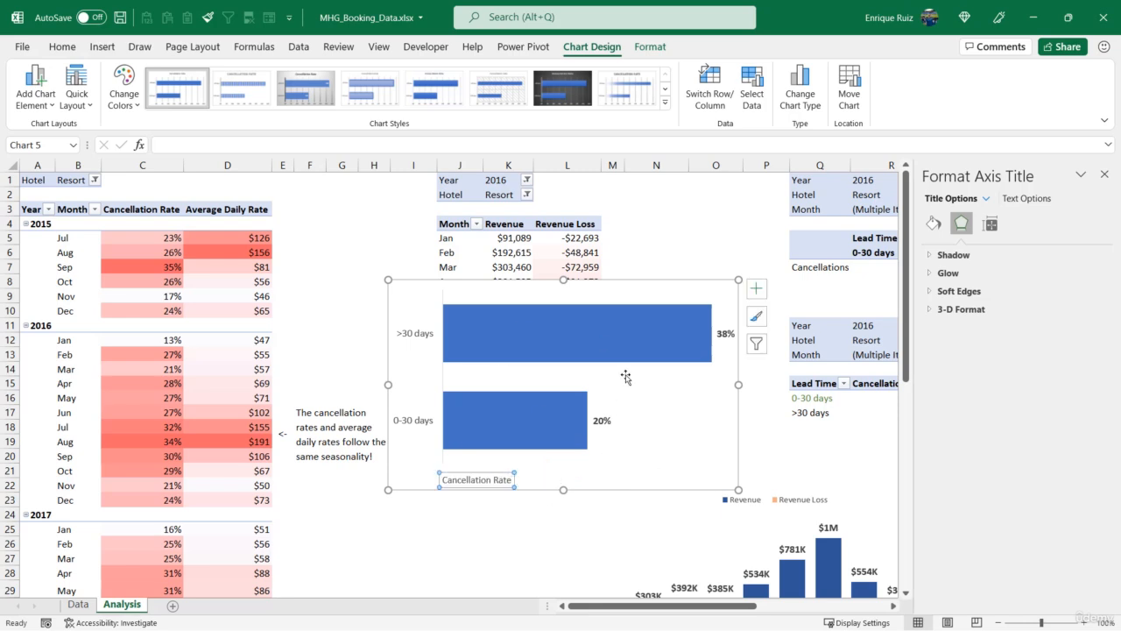
Narrow the cancellation rate chart's plot area slightly, and make the whole chart shorter and narrower.
left_click(710, 387)
left_click_drag(727, 377, 720, 380)
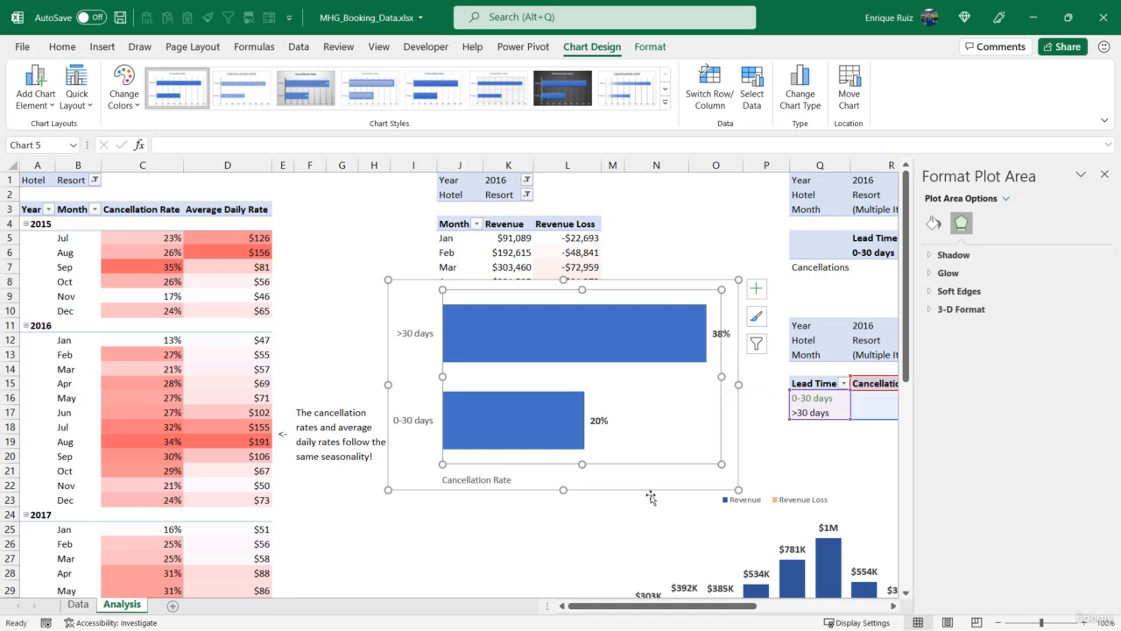
left_click(625, 480)
left_click_drag(563, 489, 562, 451)
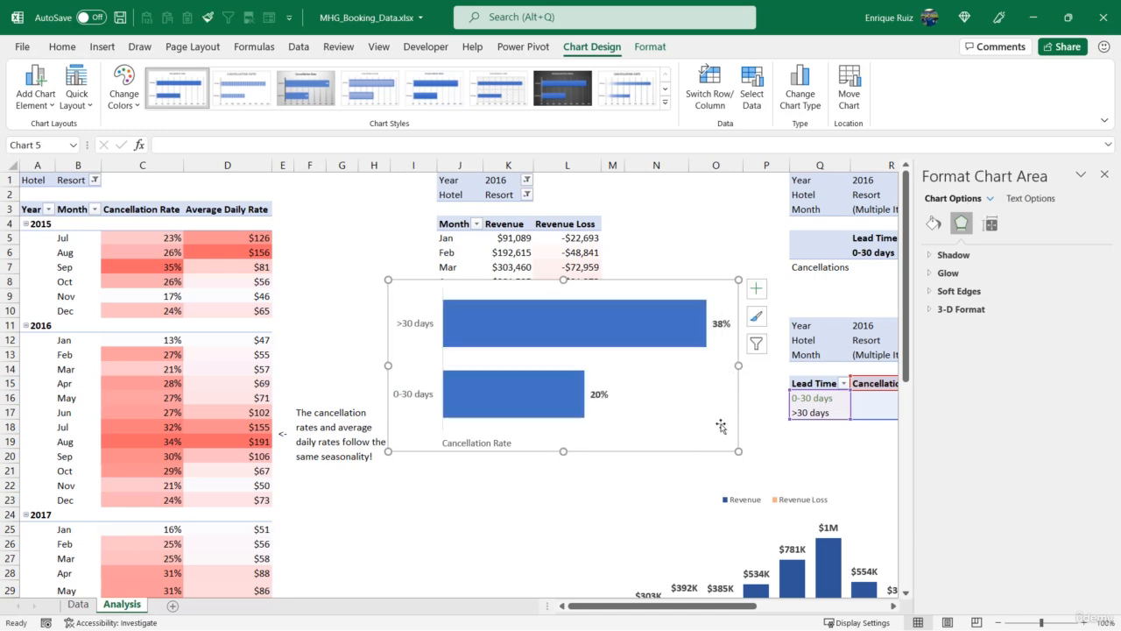
left_click_drag(738, 365, 677, 365)
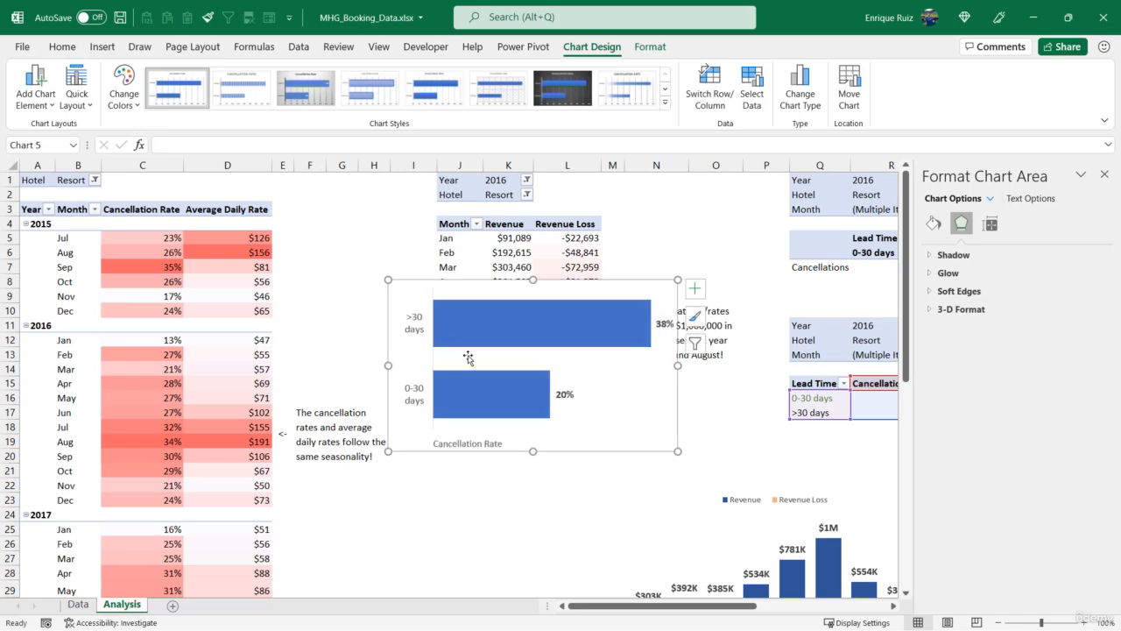
Close the formatting pane, move the cancellation rate chart up near row 2, and place a duplicate directly below it.
left_click(1105, 173)
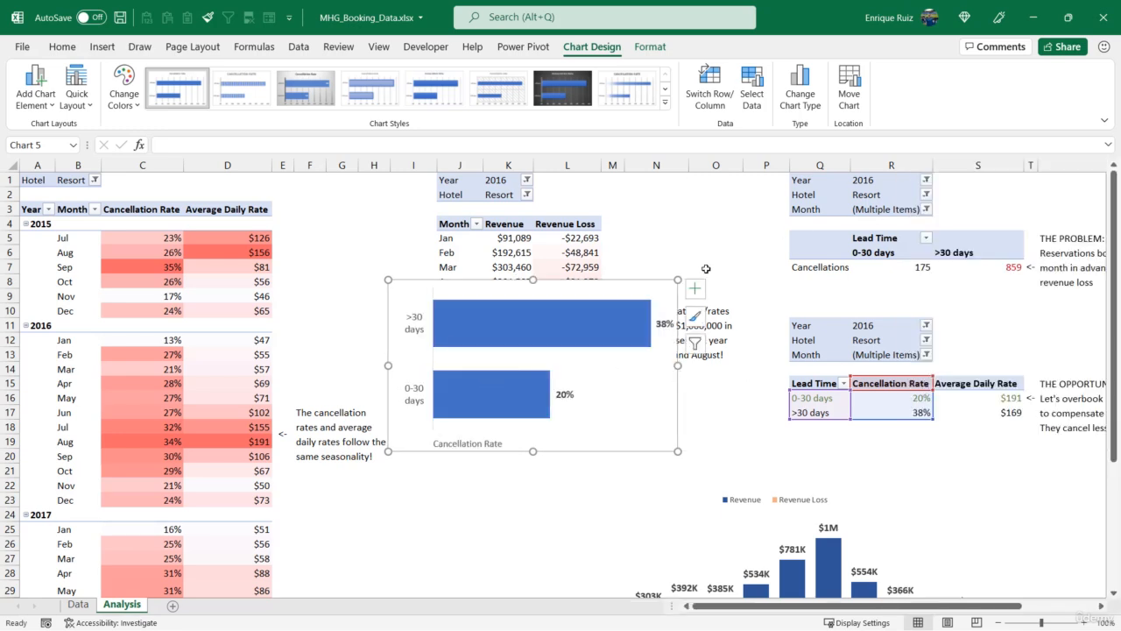
left_click_drag(642, 277, 640, 192)
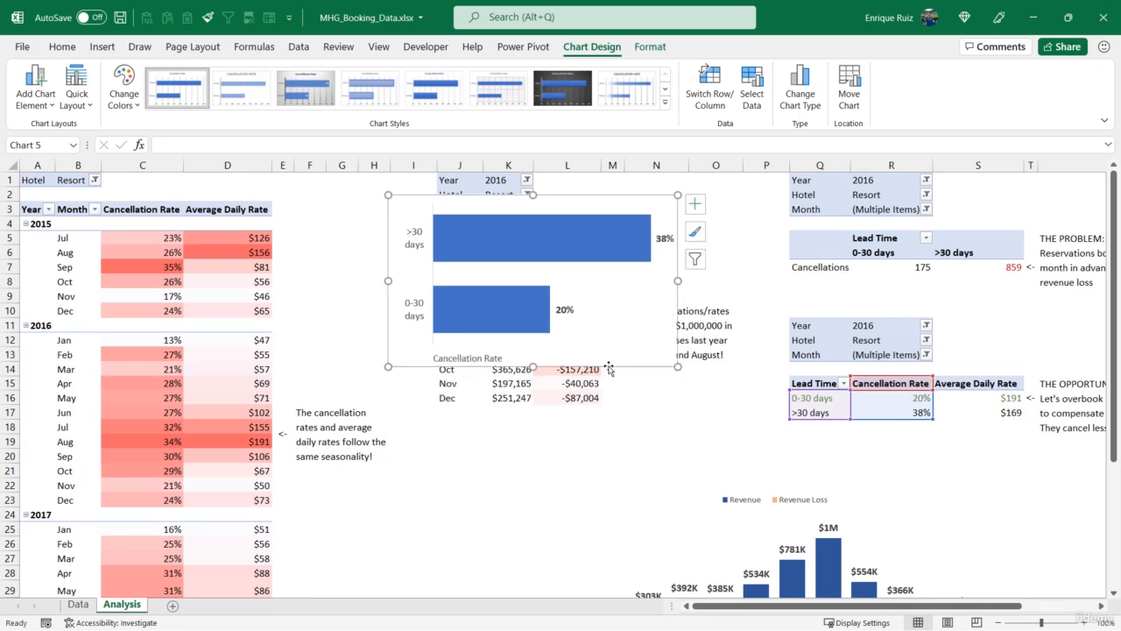
left_click_drag(608, 369, 602, 542)
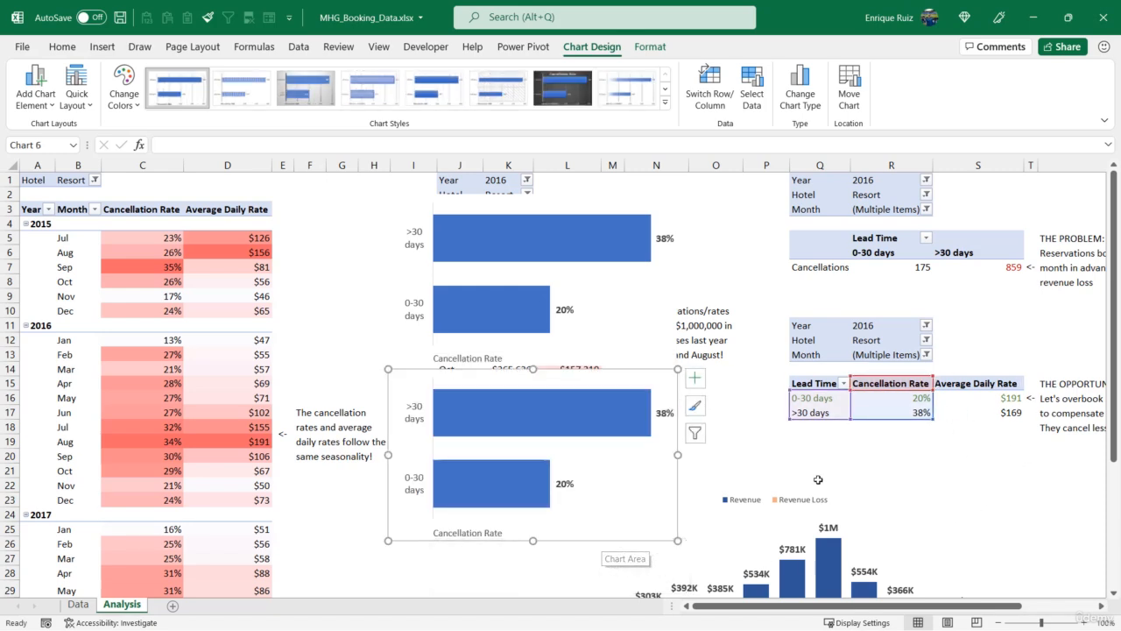
Change the duplicate chart's series to Average Daily Rate, using S15 for the name and S16:S17 for the values.
left_click(751, 87)
left_click(350, 418)
left_click(353, 400)
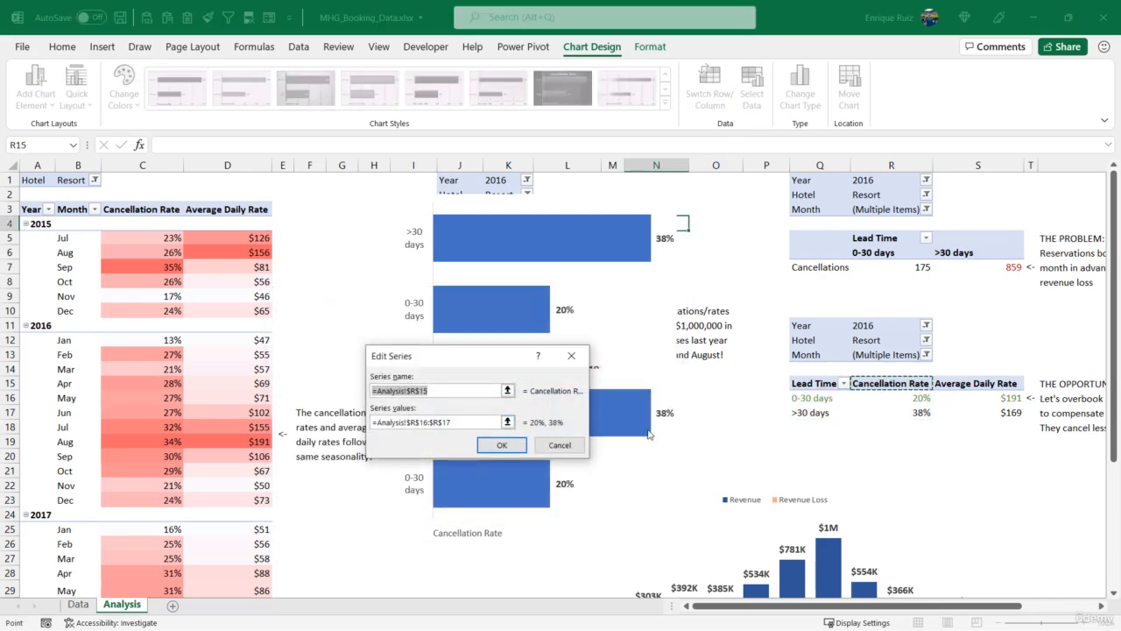
left_click(987, 383)
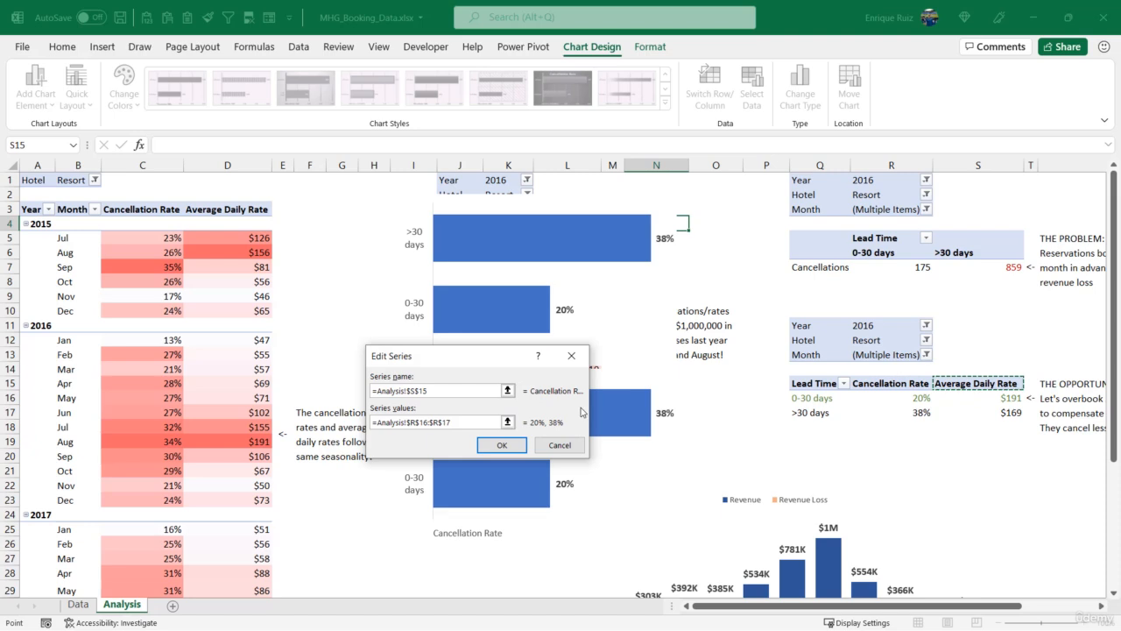
left_click(508, 422)
left_click_drag(987, 399, 987, 413)
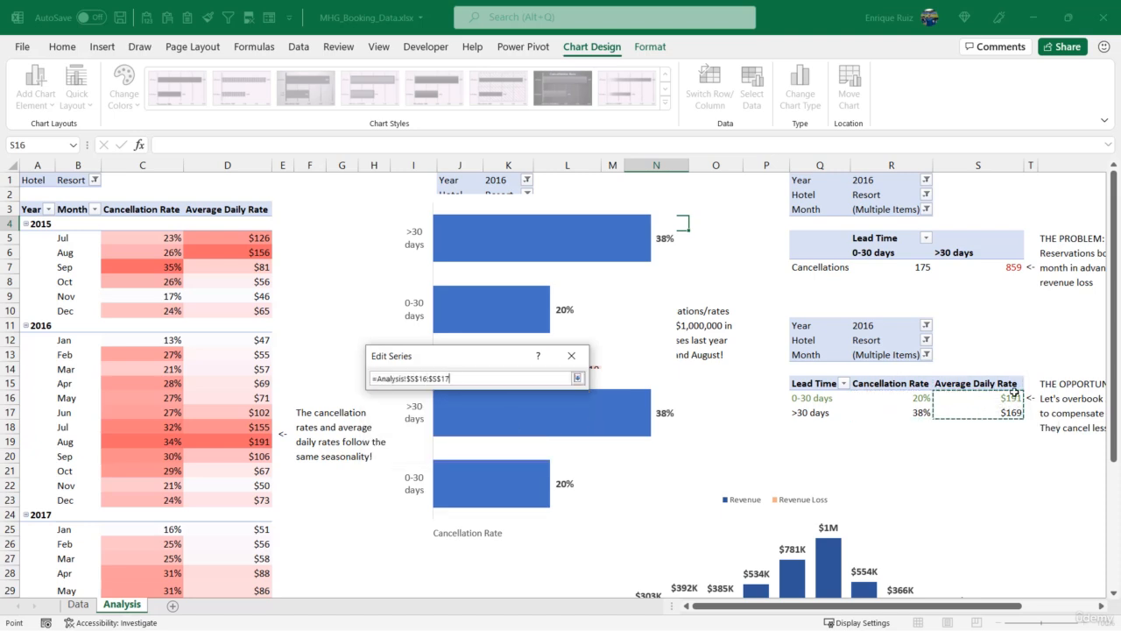
left_click(578, 378)
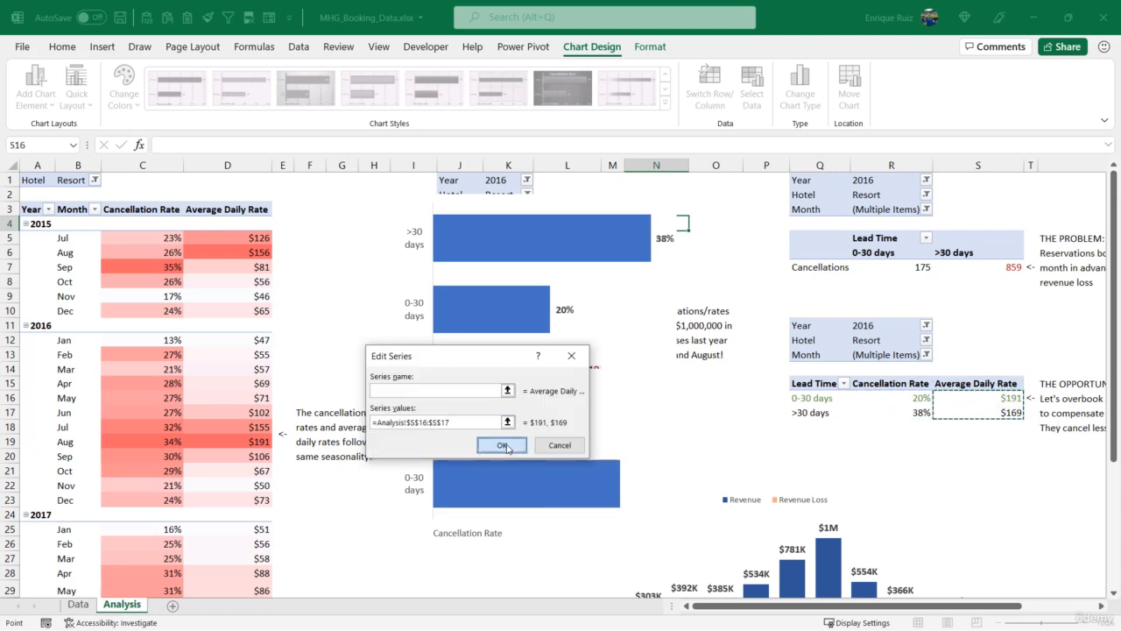
left_click(507, 446)
left_click(597, 504)
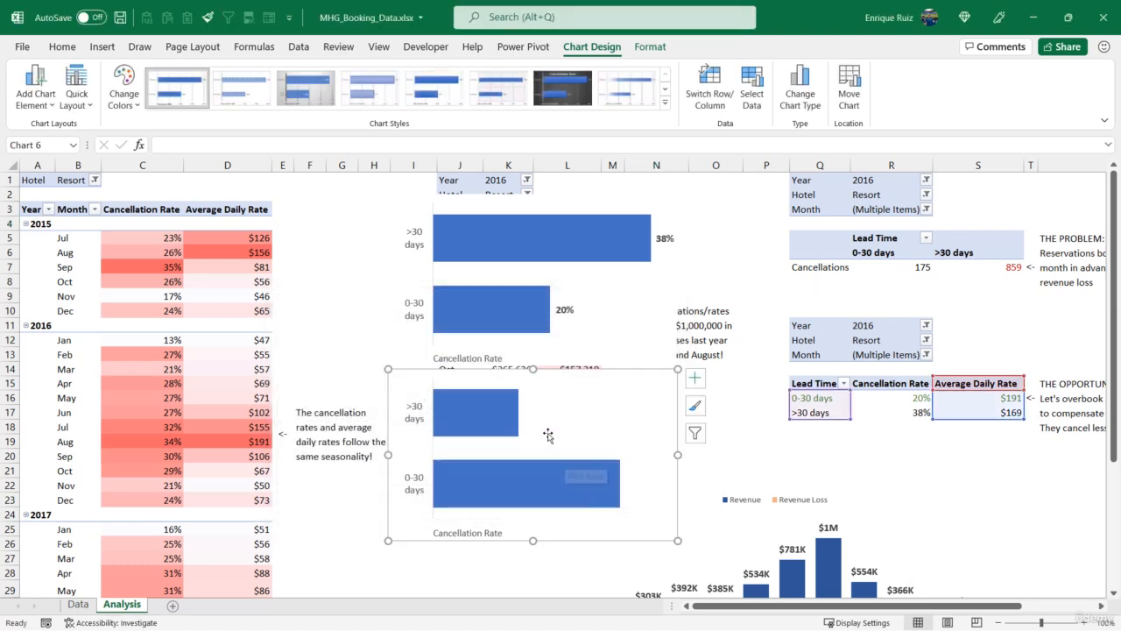
Add data labels to the average daily rate bars and format them bold at 10.5 points.
right_click(497, 408)
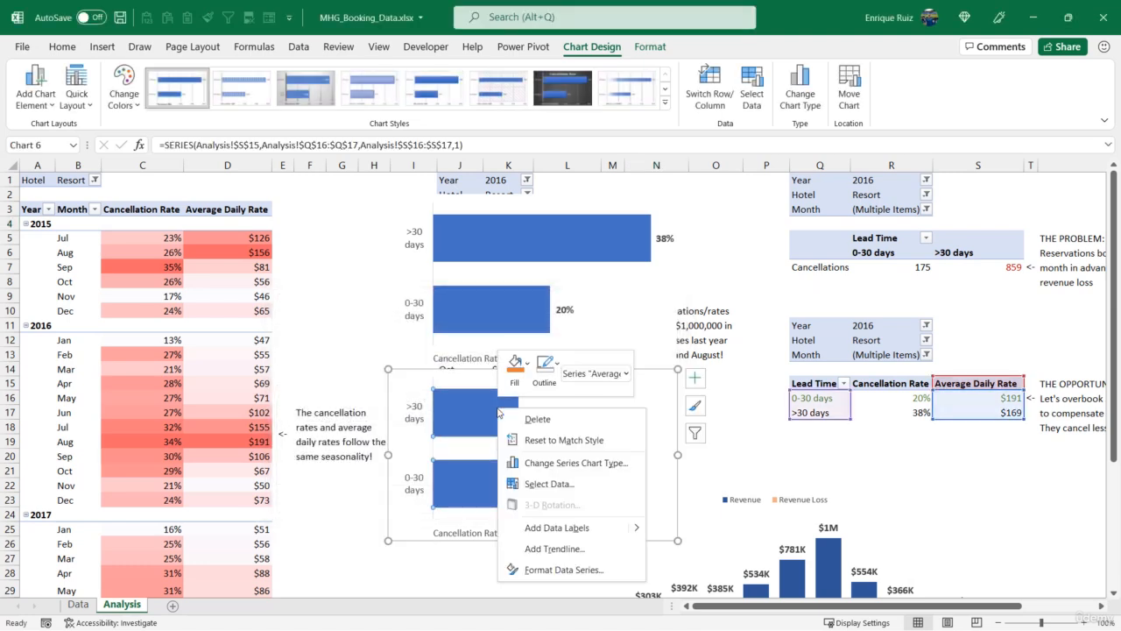
left_click(630, 527)
left_click(534, 413)
left_click(63, 47)
left_click(135, 98)
left_click(260, 76)
left_click(261, 75)
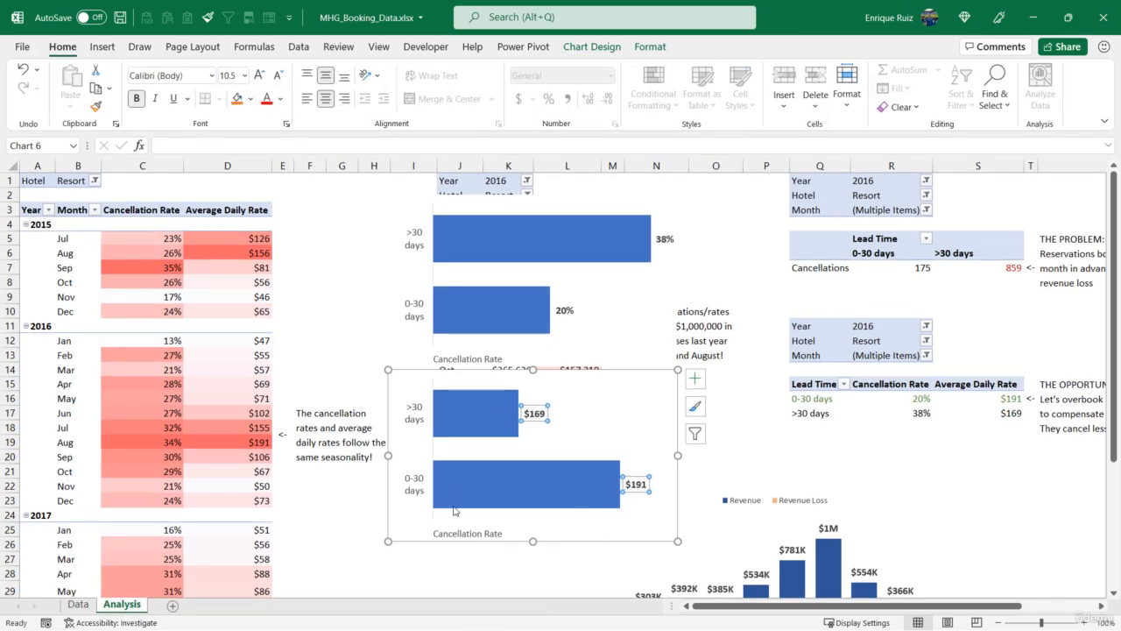
Change the duplicate chart's axis title to "Average Daily Rate" and deselect the chart.
left_click(440, 532)
left_click_drag(434, 532, 505, 536)
type("erag")
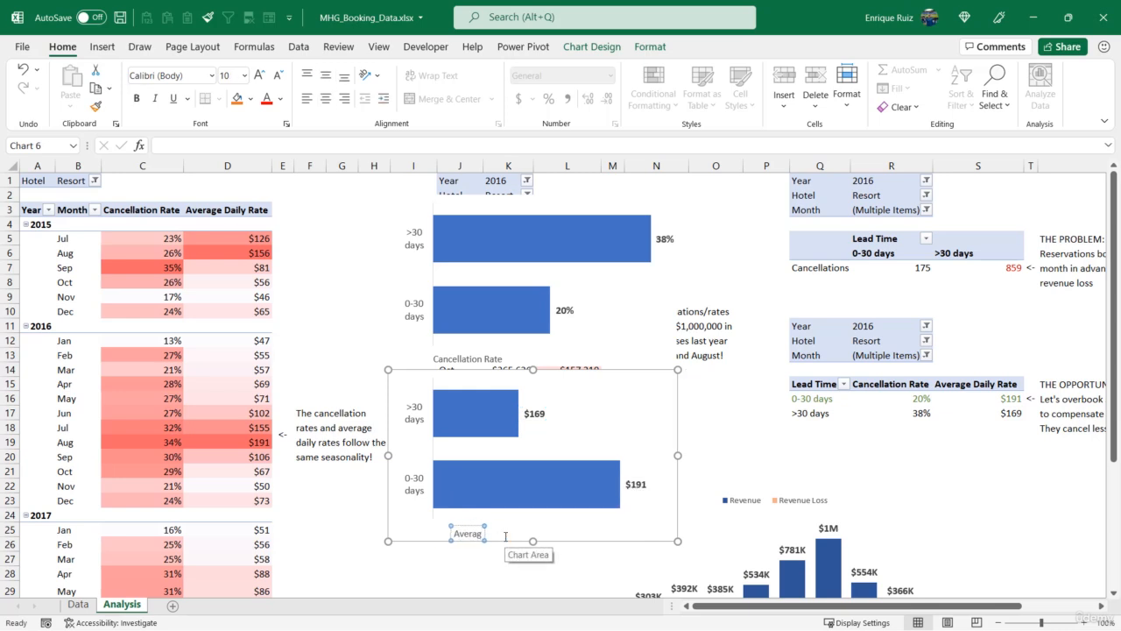
type("e Daily Rate")
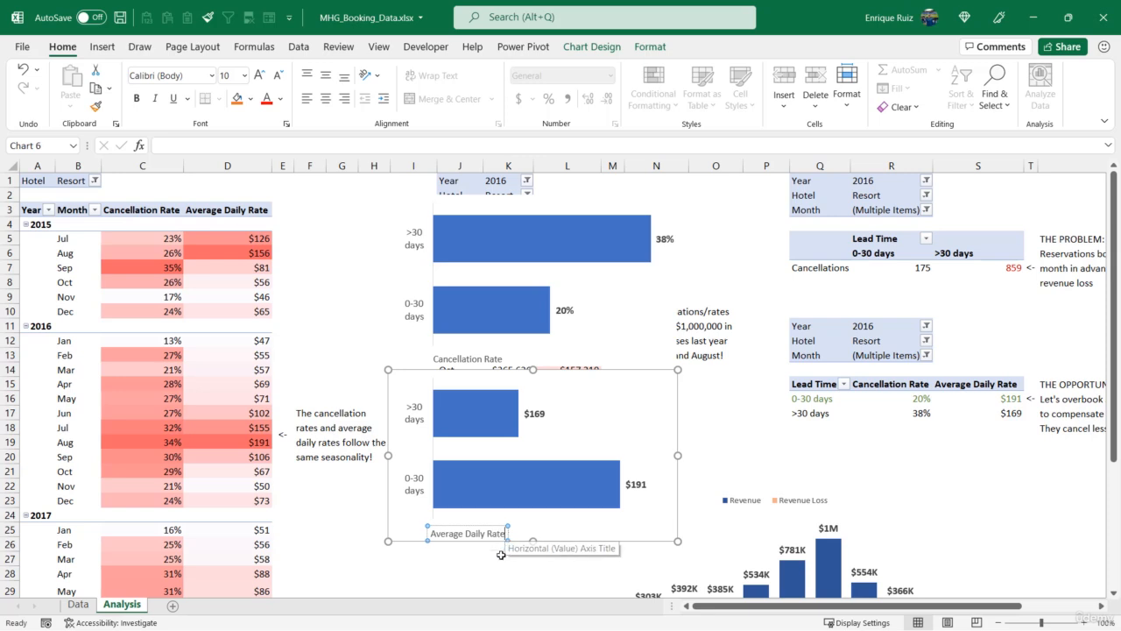
left_click(501, 555)
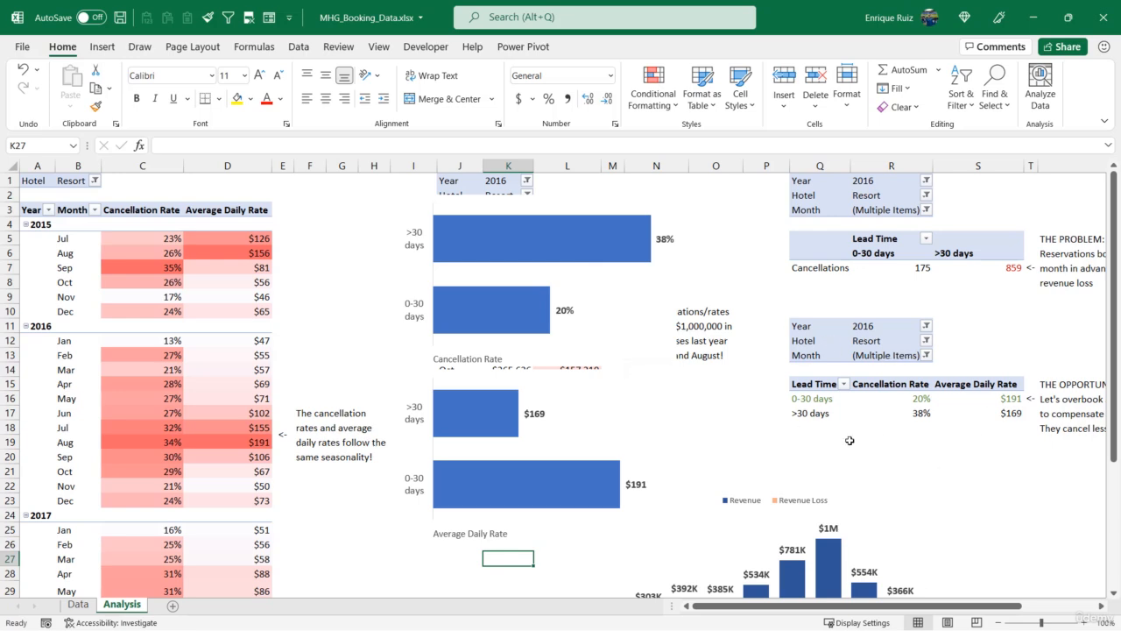
Filter the lead-time rate pivot table to the City hotel to compare the charts, and switch it back to Resort.
left_click(925, 342)
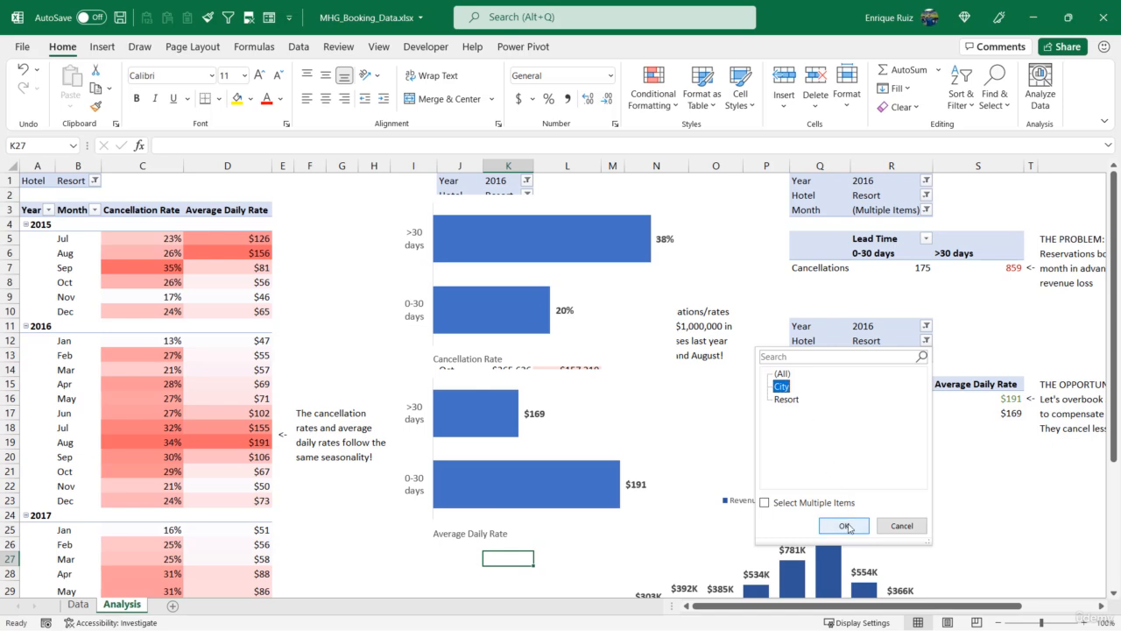
left_click(844, 525)
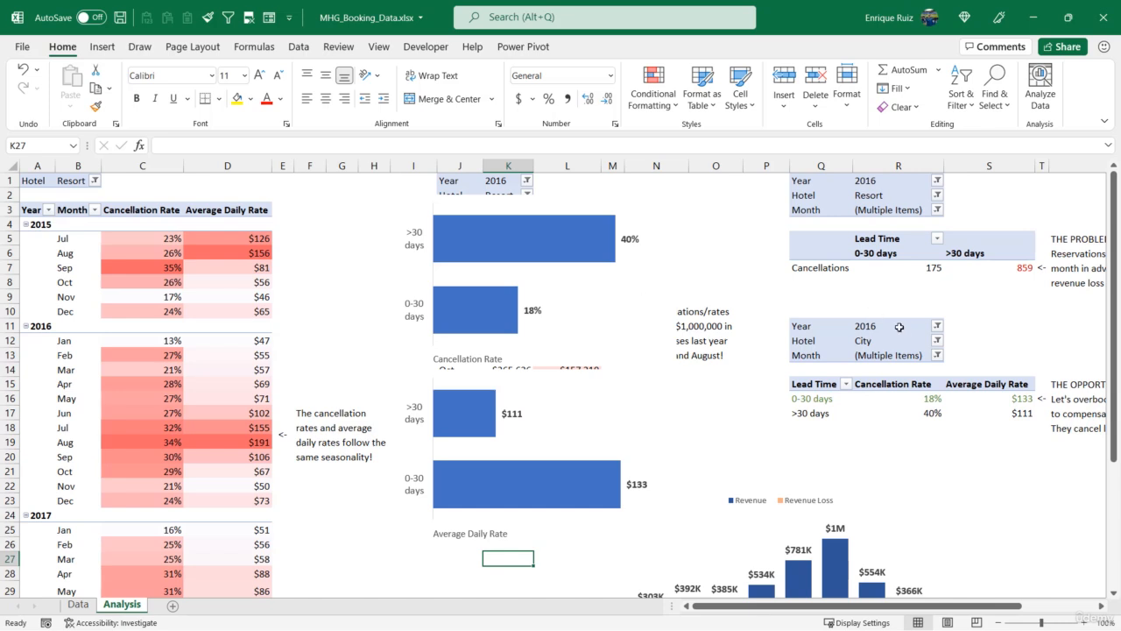
left_click(937, 340)
left_click(801, 401)
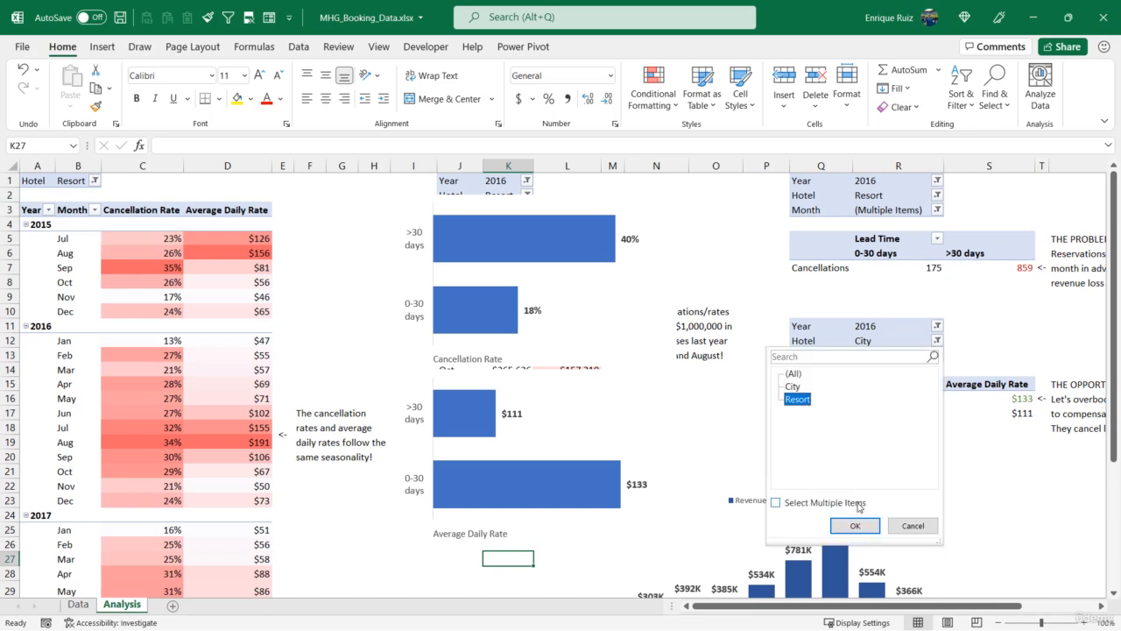
left_click(857, 525)
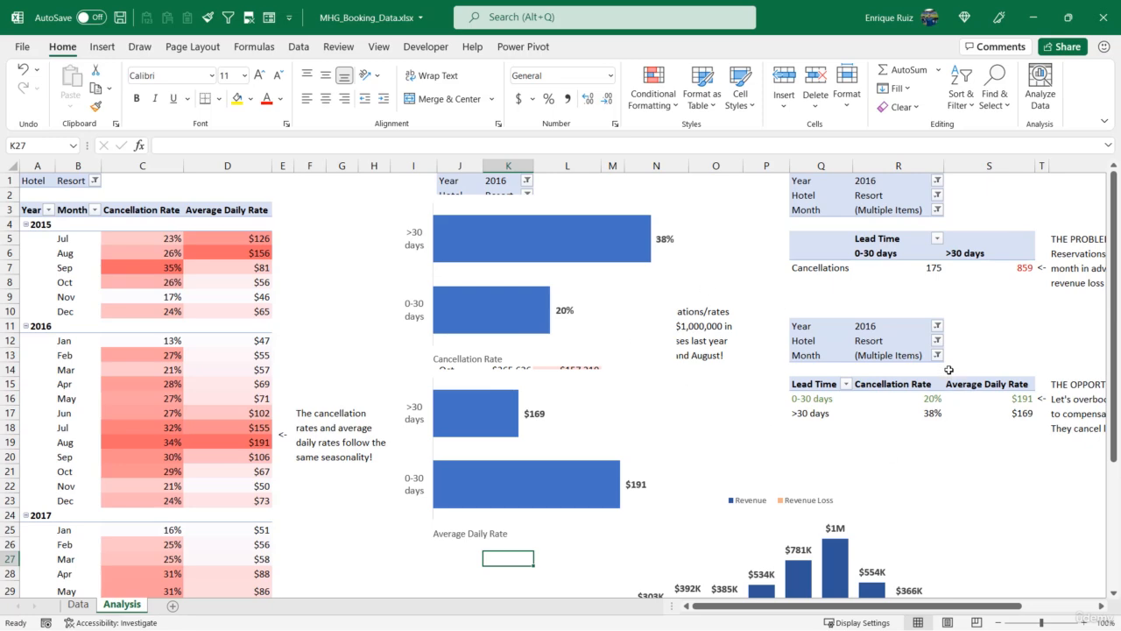
mouse_move(927, 407)
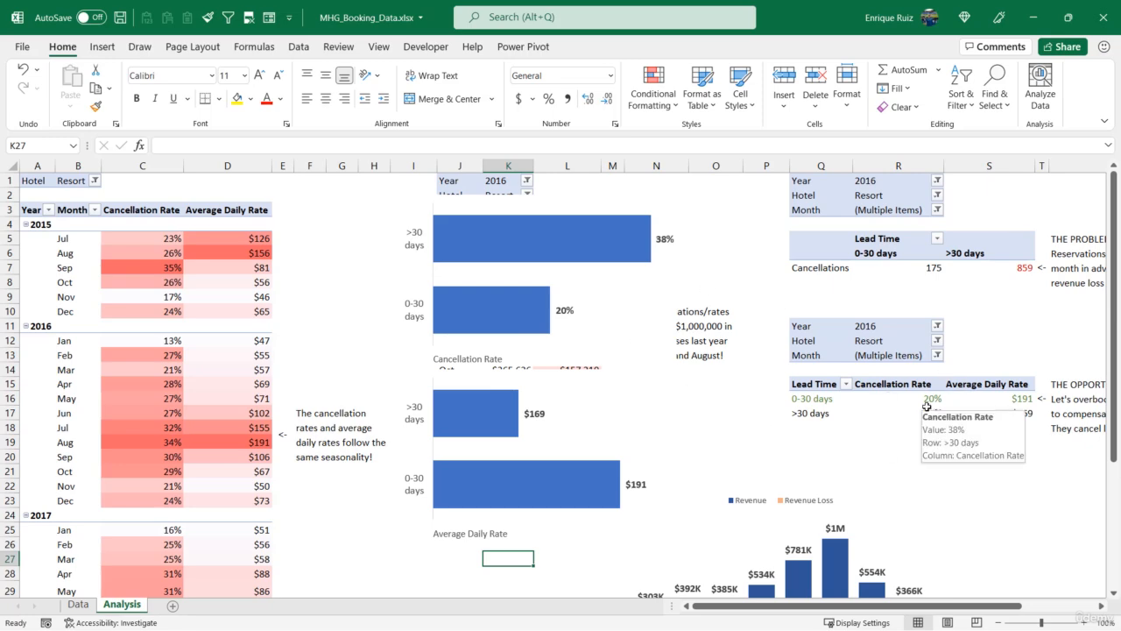
scroll(918, 374, "down", 2)
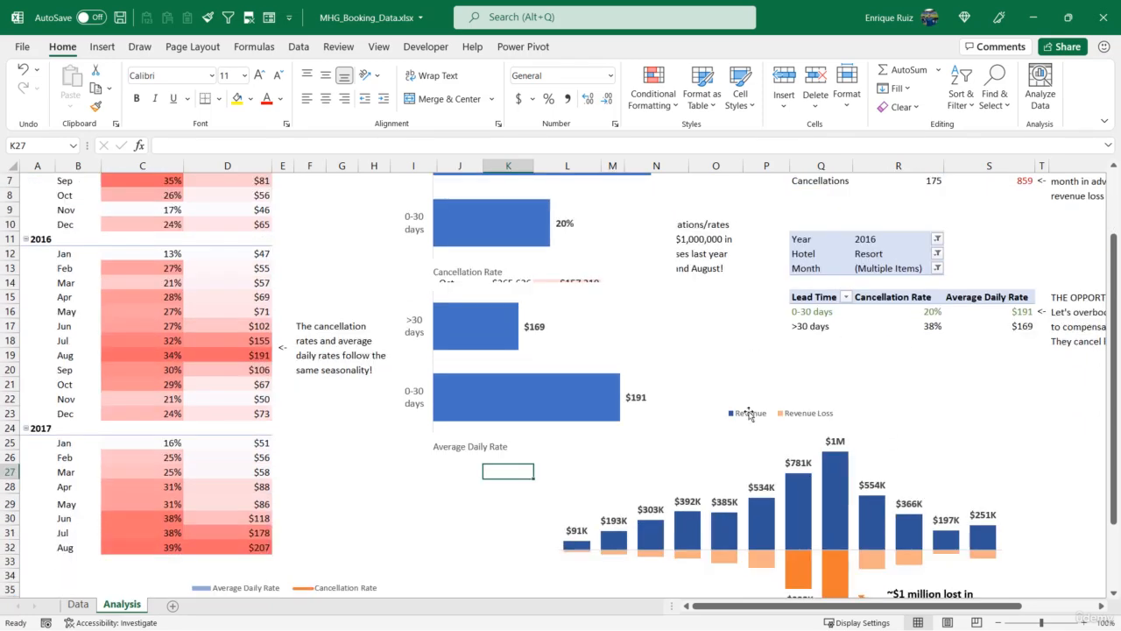
scroll(875, 471, "up", 2)
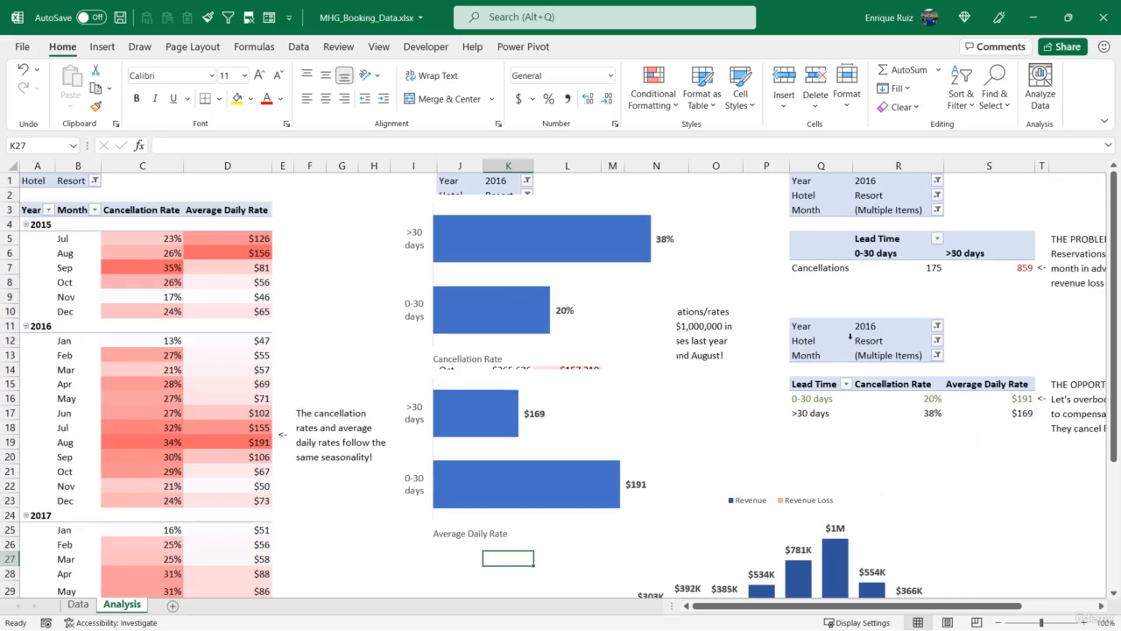